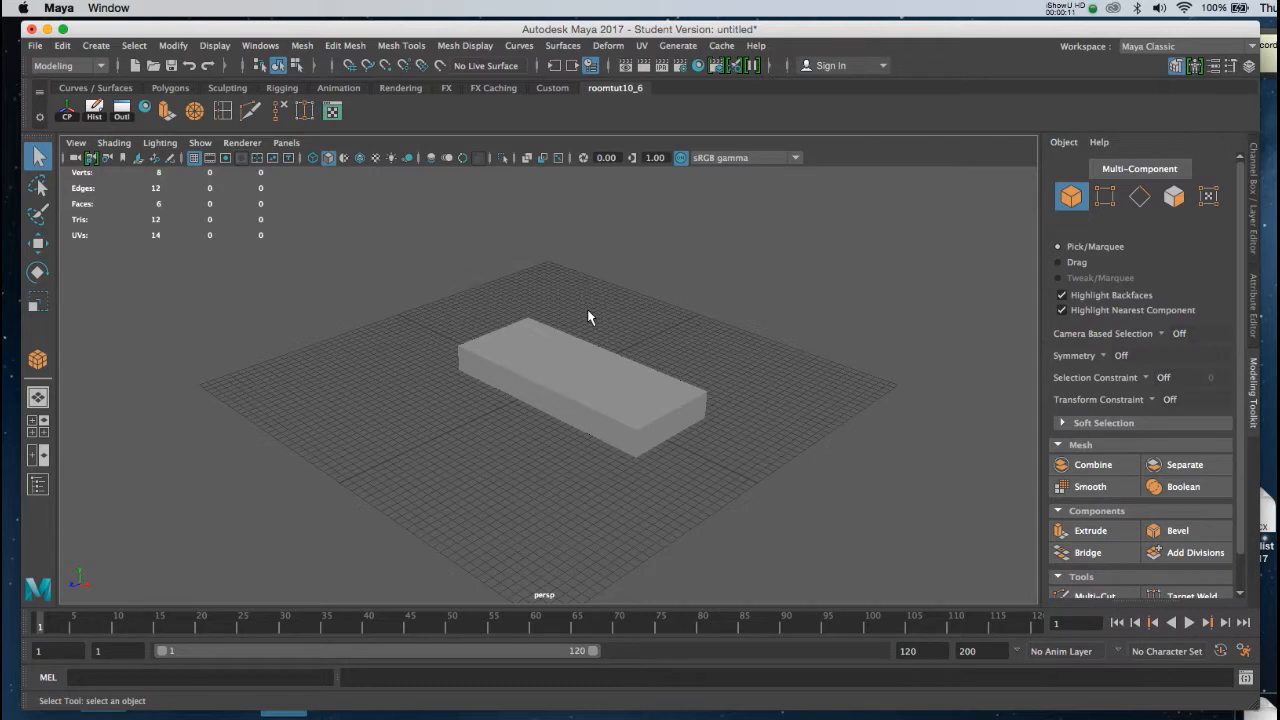
Step: Select the box and add the Extrude command to the roomtut10_6 shelf
{"action": "left_click", "coordinate": [560, 362]}
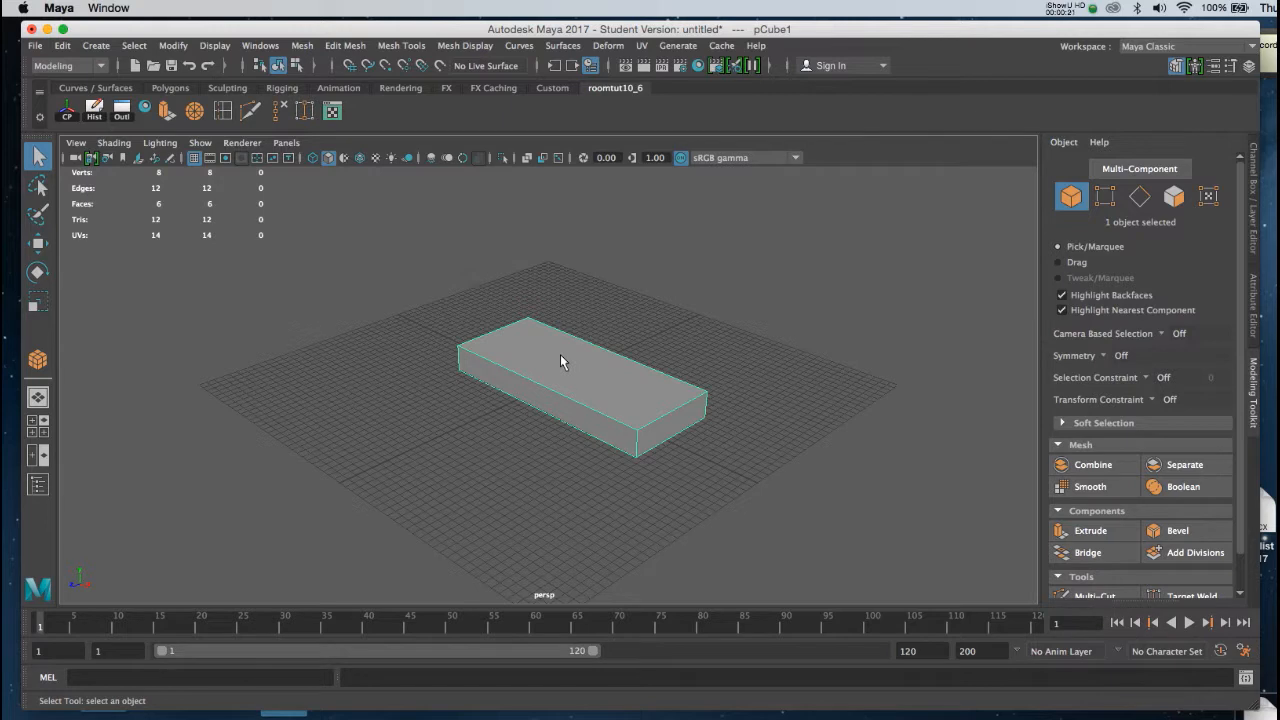
{"action": "right_click_drag", "start_coordinate": [562, 356], "coordinate": [573, 562], "text": "alt"}
{"action": "left_click_drag", "start_coordinate": [571, 477], "coordinate": [580, 486], "text": "alt"}
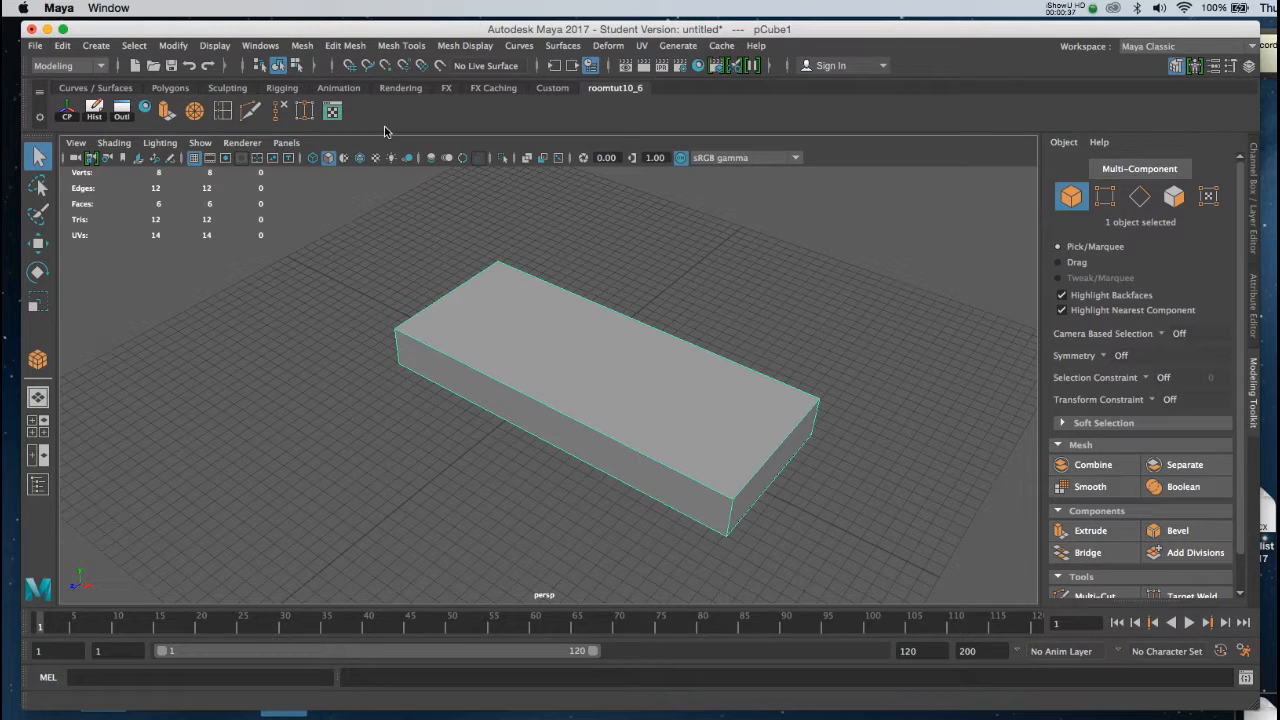
{"action": "left_click", "coordinate": [333, 48]}
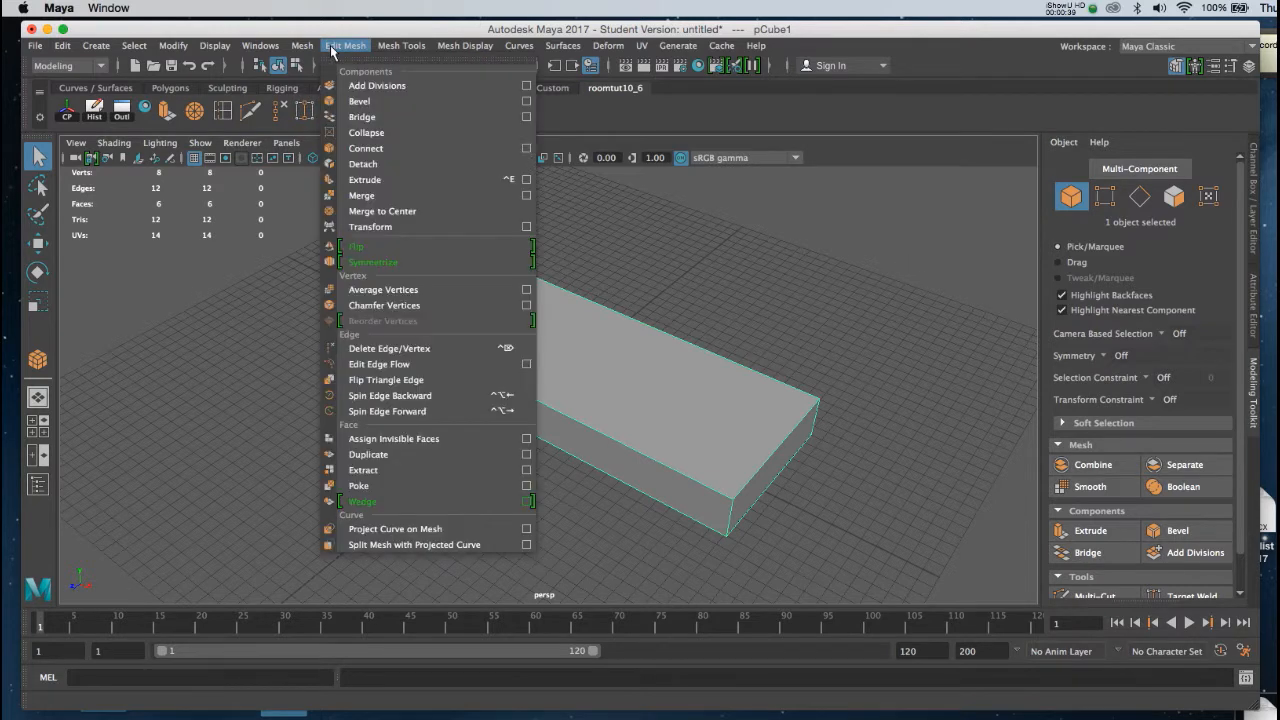
{"action": "left_click", "coordinate": [352, 186], "text": "ctrl+shift"}
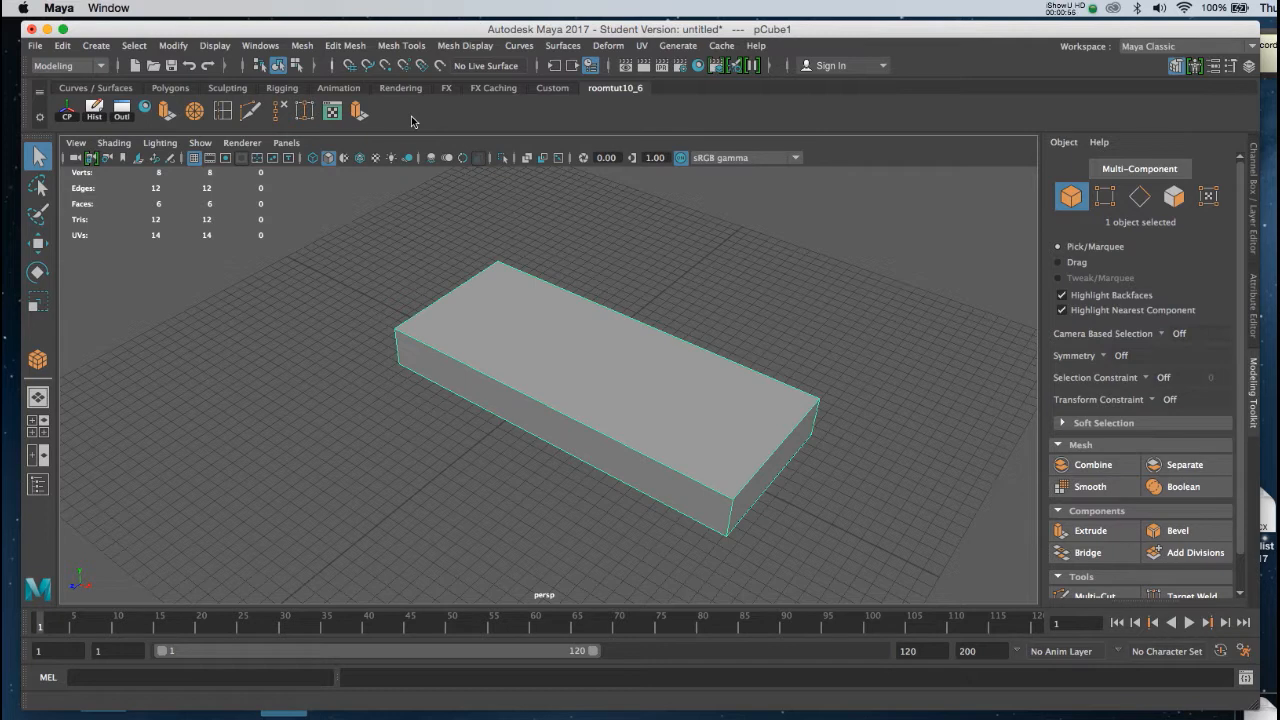
Step: Add the Insert Edge Loop tool to the roomtut10_6 shelf and remove its duplicate entry
{"action": "left_click", "coordinate": [400, 45]}
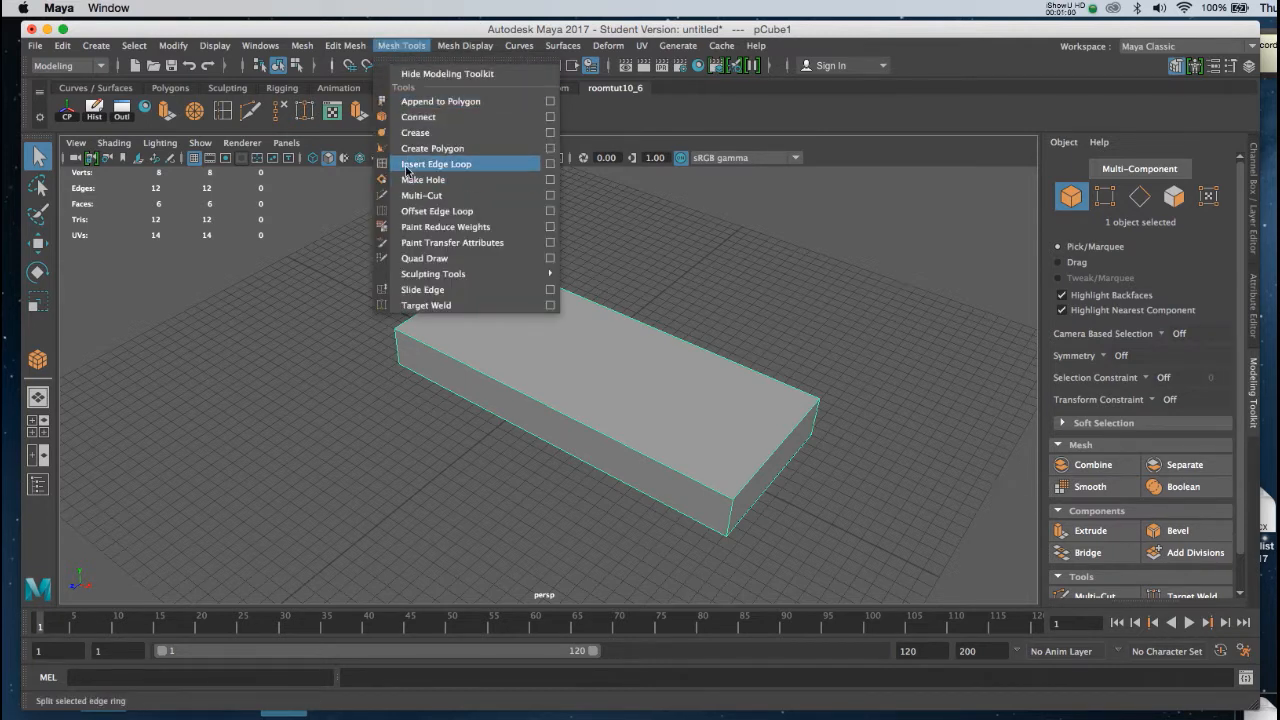
{"action": "left_click", "coordinate": [406, 164], "text": "ctrl+shift"}
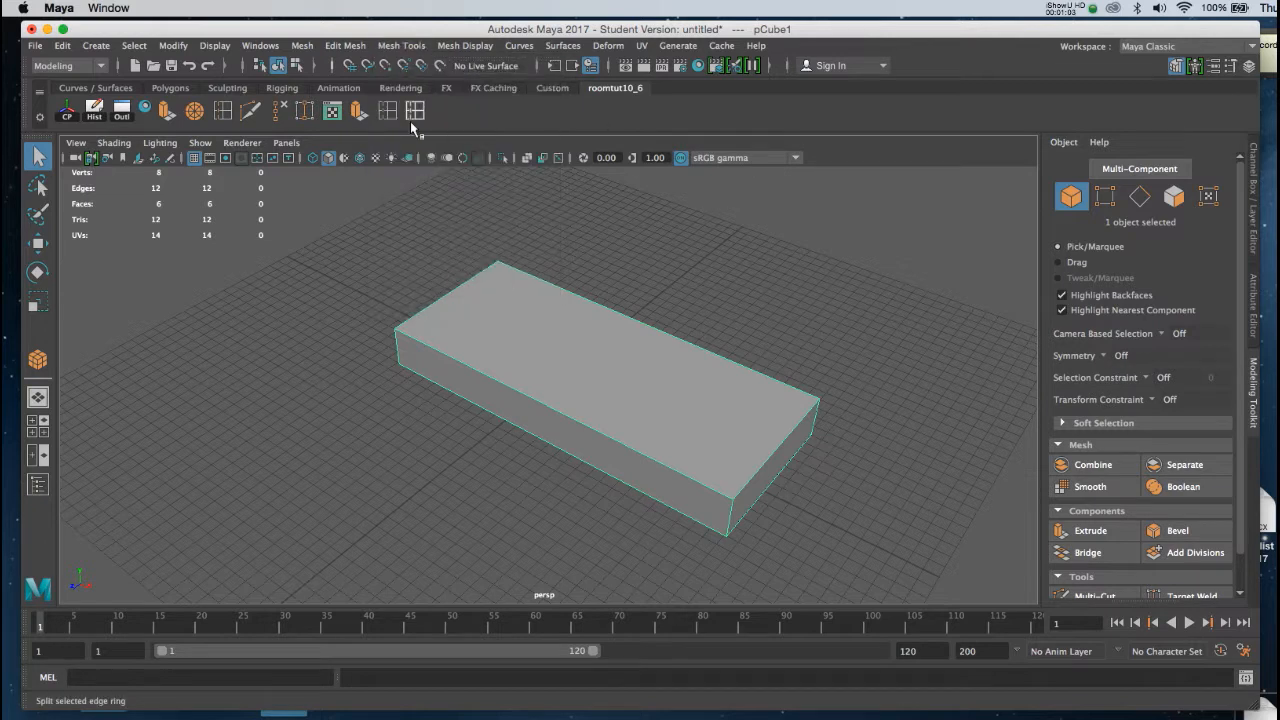
{"action": "right_click", "coordinate": [415, 112]}
{"action": "left_click", "coordinate": [434, 173]}
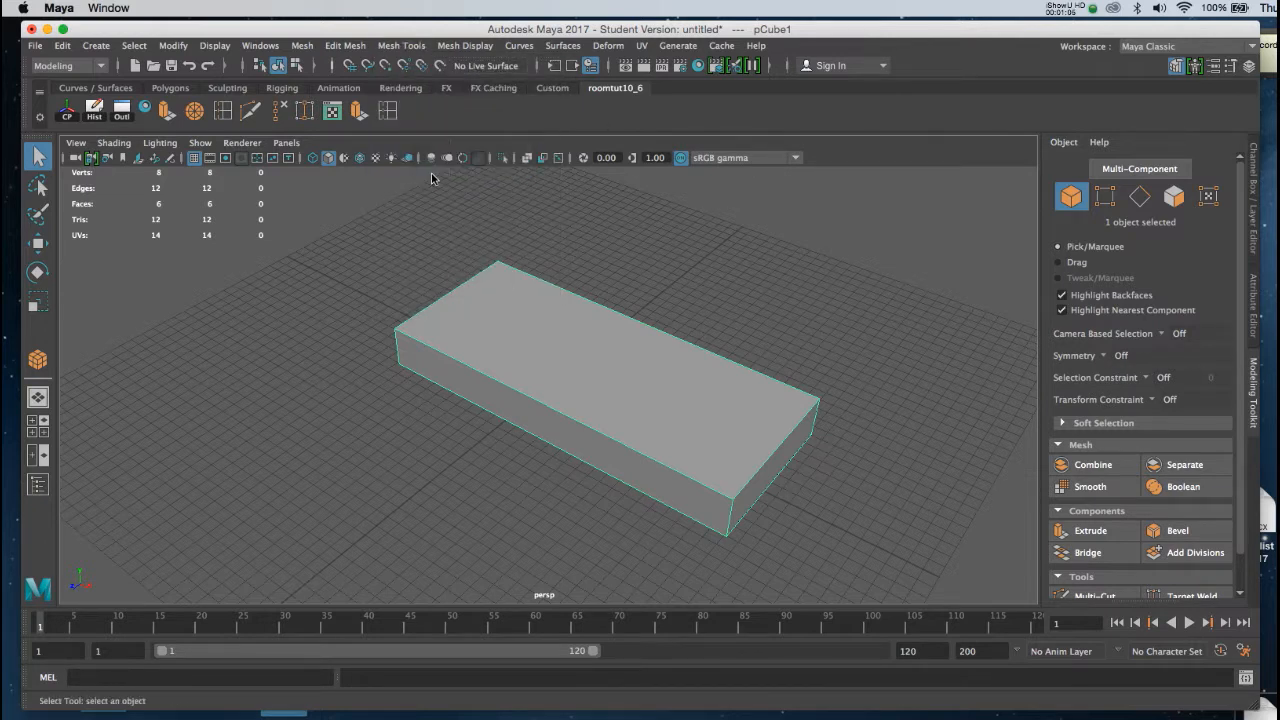
Step: Insert an edge loop across the box close to one of its short ends
{"action": "left_click", "coordinate": [389, 117]}
{"action": "left_click_drag", "start_coordinate": [450, 272], "coordinate": [648, 272], "text": "alt"}
{"action": "left_click_drag", "start_coordinate": [500, 332], "coordinate": [498, 318], "text": "alt"}
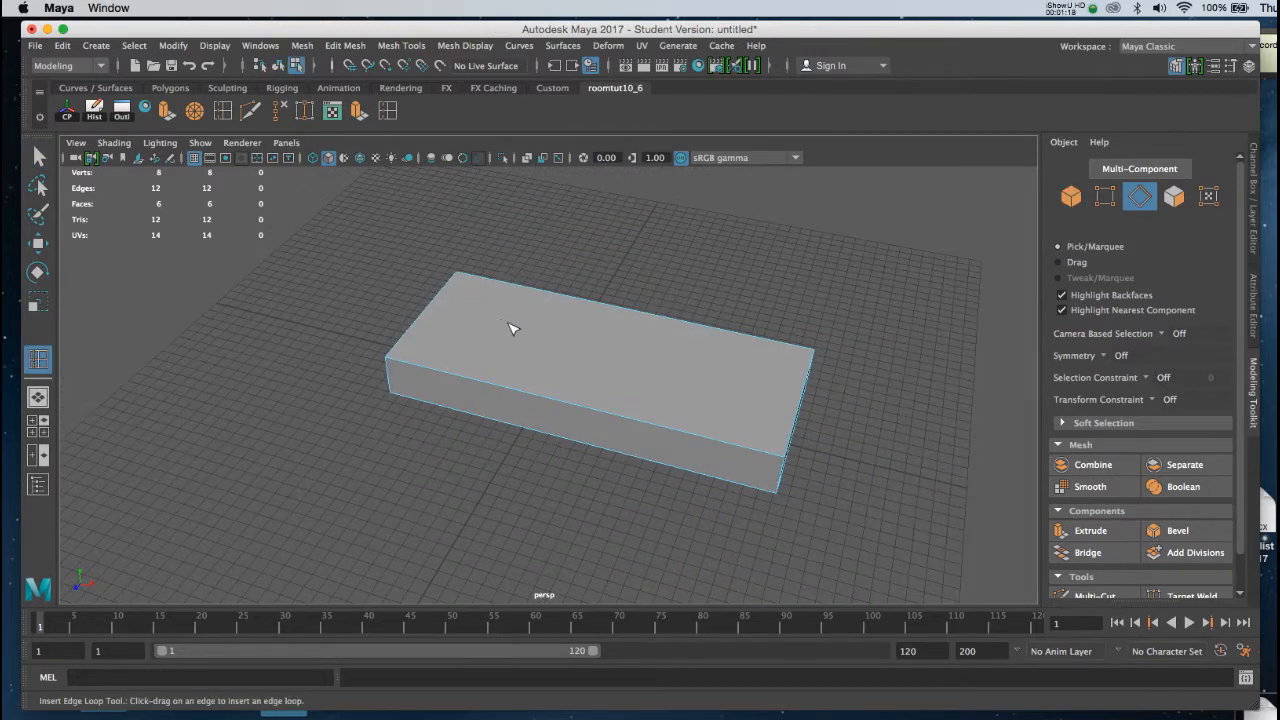
{"action": "middle_click_drag", "start_coordinate": [508, 324], "coordinate": [526, 312], "text": "alt"}
{"action": "right_click_drag", "start_coordinate": [526, 312], "coordinate": [522, 351], "text": "alt"}
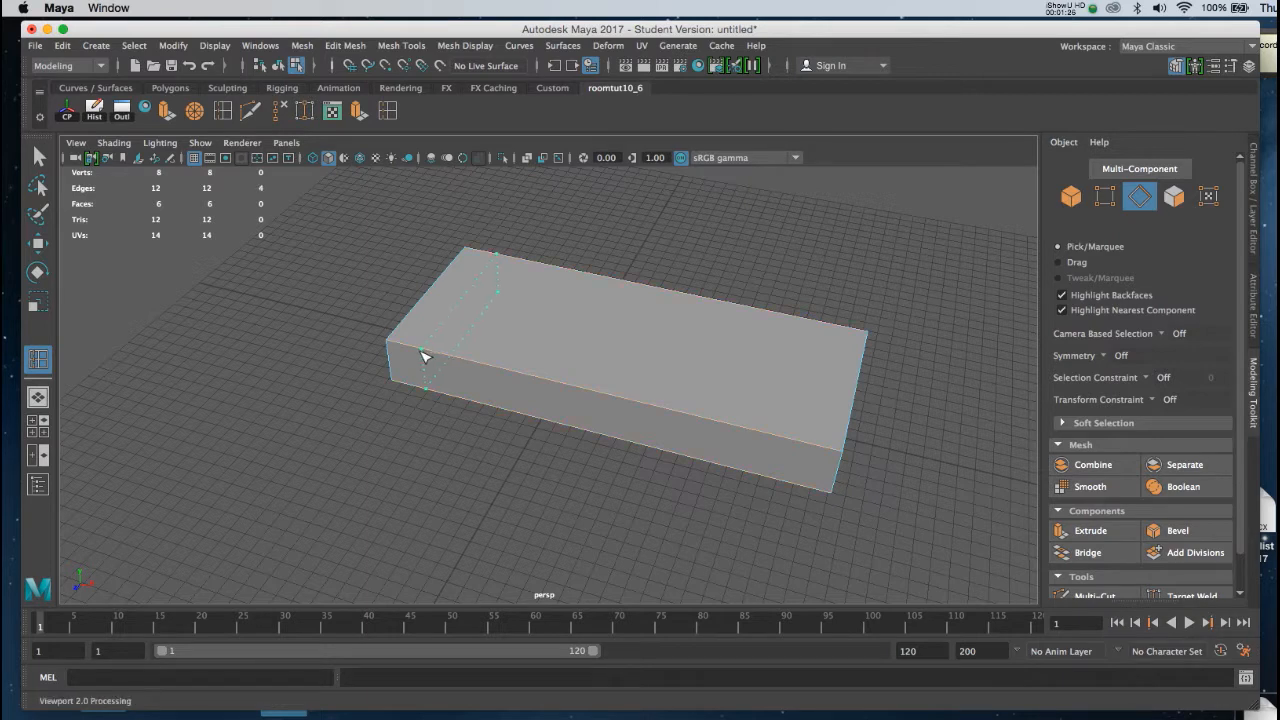
{"action": "left_click", "coordinate": [423, 356]}
Step: Insert a matching edge loop across the box near the opposite short end and return to object mode
{"action": "left_click_drag", "start_coordinate": [429, 357], "coordinate": [500, 468], "text": "alt"}
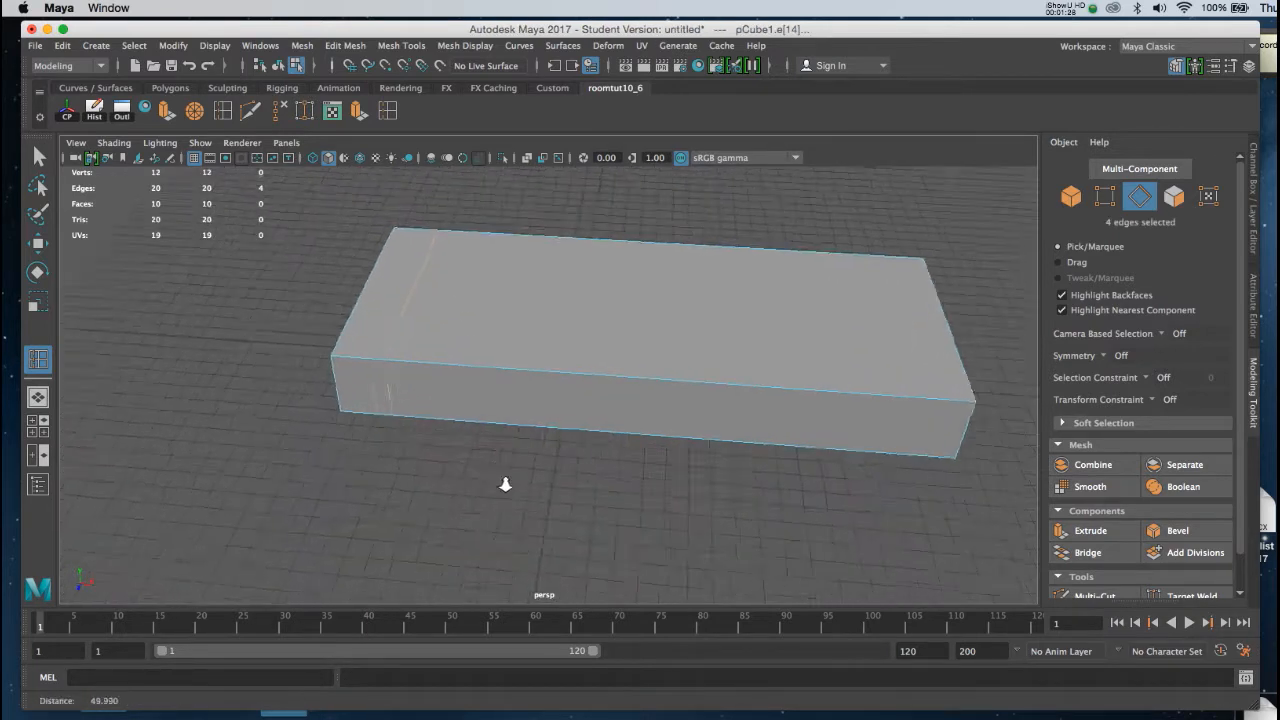
{"action": "right_click_drag", "start_coordinate": [500, 468], "coordinate": [510, 530], "text": "alt"}
{"action": "middle_click_drag", "start_coordinate": [469, 369], "coordinate": [606, 426], "text": "alt"}
{"action": "right_click_drag", "start_coordinate": [514, 352], "coordinate": [572, 503], "text": "alt"}
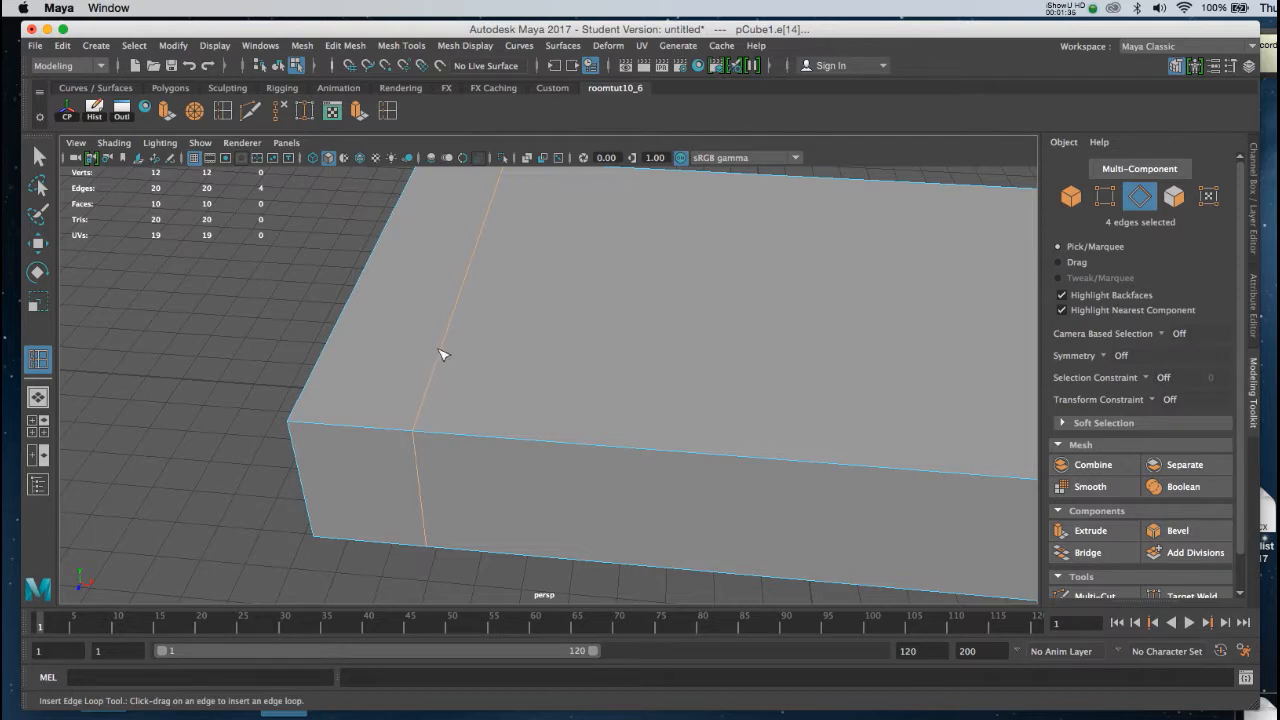
{"action": "right_click_drag", "start_coordinate": [645, 343], "coordinate": [594, 314], "text": "alt"}
{"action": "middle_click_drag", "start_coordinate": [745, 356], "coordinate": [489, 363], "text": "alt"}
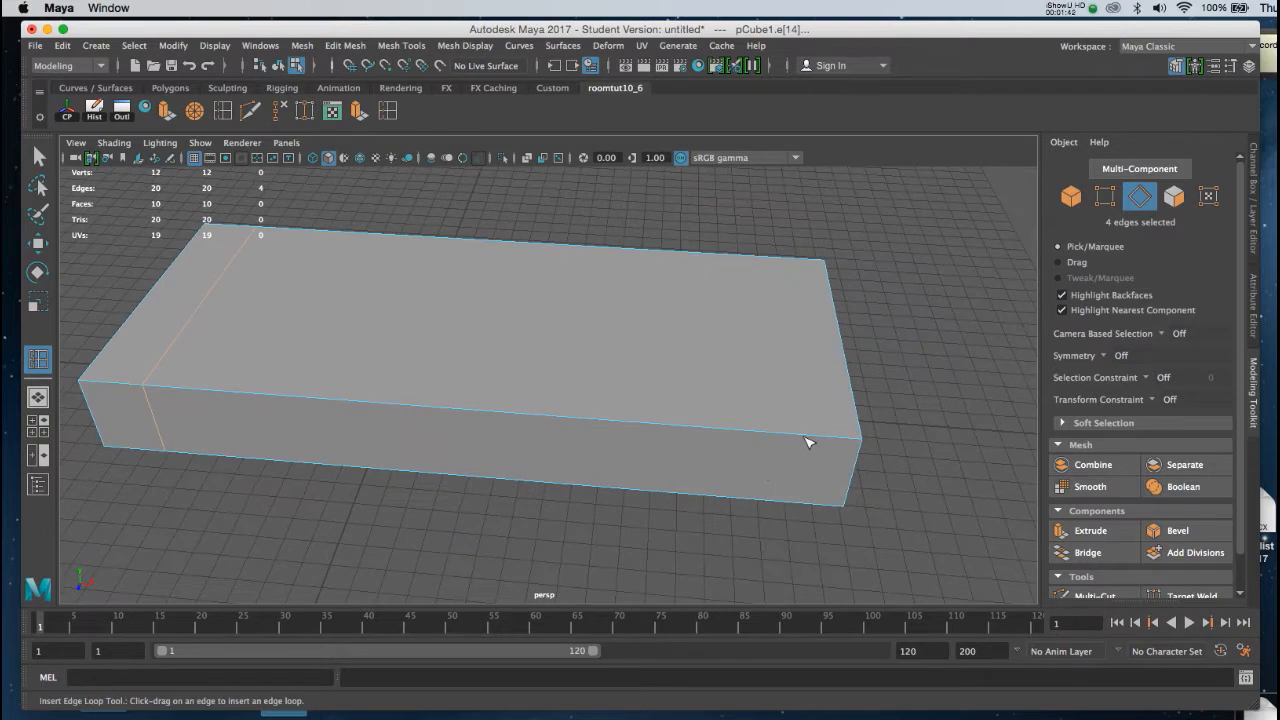
{"action": "left_click_drag", "start_coordinate": [800, 438], "coordinate": [786, 440]}
{"action": "key", "text": "w"}
{"action": "left_click_drag", "start_coordinate": [829, 366], "coordinate": [686, 334]}
{"action": "right_click", "coordinate": [683, 337]}
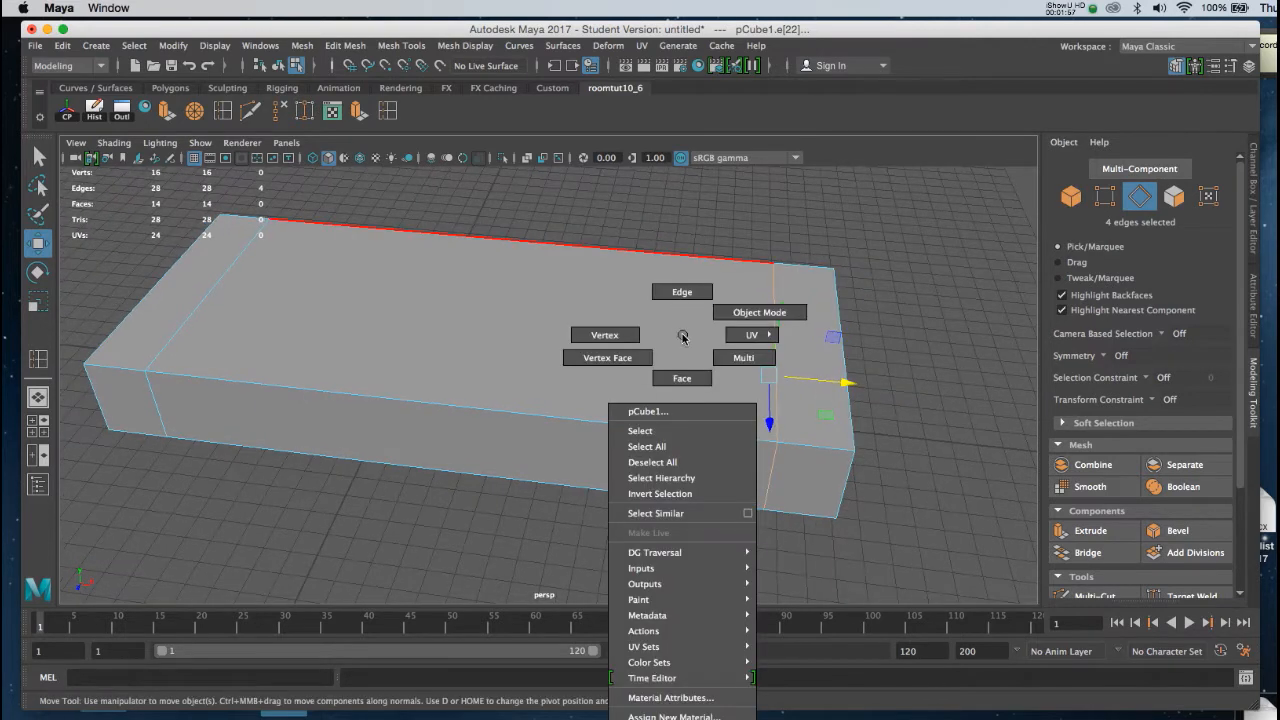
{"action": "left_click", "coordinate": [730, 314]}
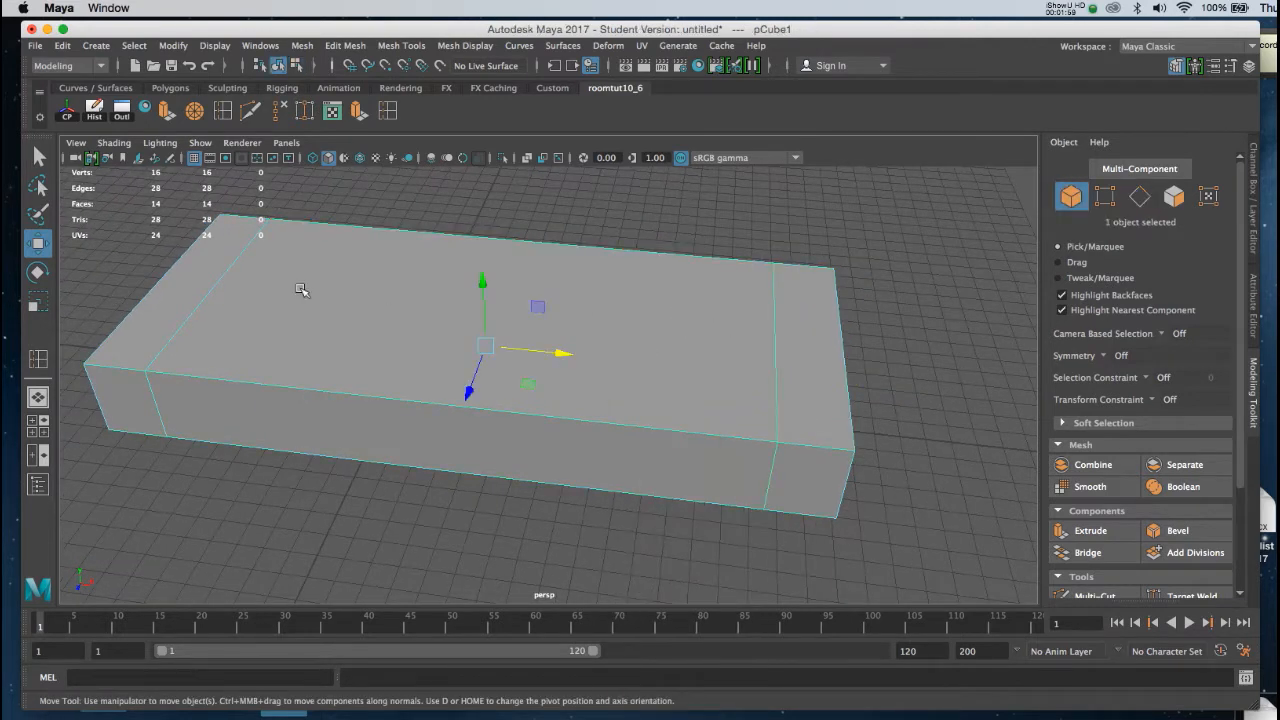
Step: Select the edge loop near each short end of the box in turn to examine its placement
{"action": "left_click_drag", "start_coordinate": [274, 309], "coordinate": [416, 330], "text": "alt"}
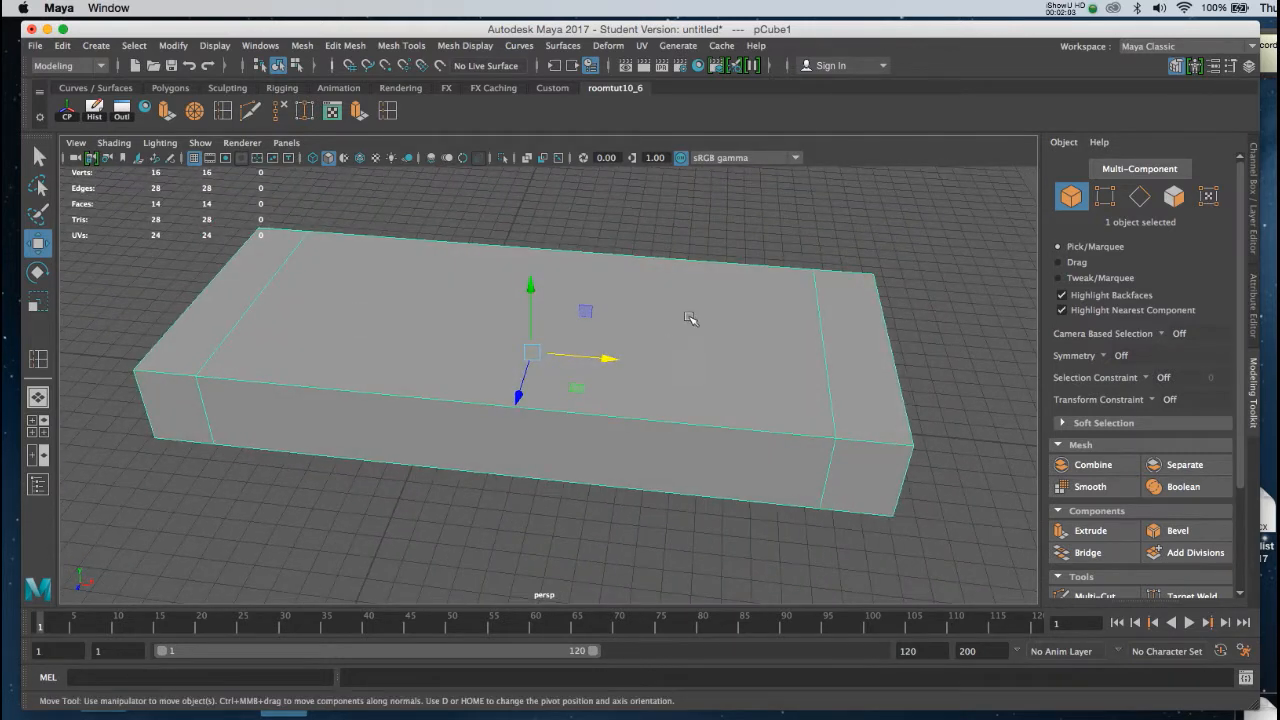
{"action": "right_click", "coordinate": [688, 317]}
{"action": "right_click_drag", "start_coordinate": [688, 317], "coordinate": [686, 273]}
{"action": "double_click", "coordinate": [686, 272]}
{"action": "mouse_move", "coordinate": [690, 300]}
{"action": "left_mouse_down", "text": "alt"}
{"action": "mouse_move", "coordinate": [707, 315]}
{"action": "mouse_move", "coordinate": [694, 305]}
{"action": "left_mouse_up", "text": "alt"}
{"action": "right_click_drag", "start_coordinate": [694, 306], "coordinate": [706, 405], "text": "alt"}
{"action": "left_click_drag", "start_coordinate": [724, 399], "coordinate": [584, 397], "text": "alt"}
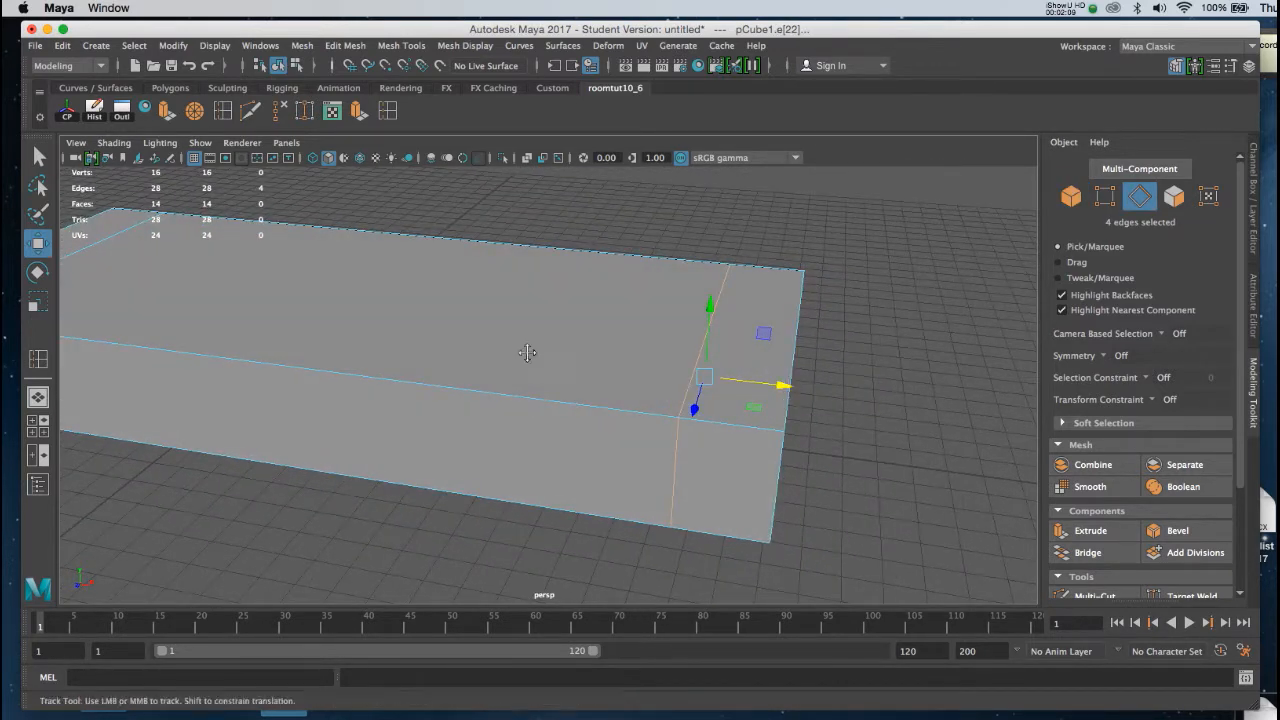
{"action": "middle_click_drag", "start_coordinate": [504, 351], "coordinate": [800, 345], "text": "alt"}
{"action": "left_click_drag", "start_coordinate": [408, 281], "coordinate": [400, 330], "text": "alt"}
{"action": "left_click", "coordinate": [375, 291]}
Step: Insert a lengthwise edge loop close to the back long side of the box and return to object mode
{"action": "middle_click_drag", "start_coordinate": [725, 329], "coordinate": [610, 368], "text": "alt"}
{"action": "right_click_drag", "start_coordinate": [745, 366], "coordinate": [709, 366], "text": "alt"}
{"action": "left_click_drag", "start_coordinate": [709, 367], "coordinate": [600, 354], "text": "alt"}
{"action": "right_click_drag", "start_coordinate": [661, 384], "coordinate": [537, 313], "text": "alt"}
{"action": "left_click_drag", "start_coordinate": [537, 313], "coordinate": [580, 351], "text": "alt"}
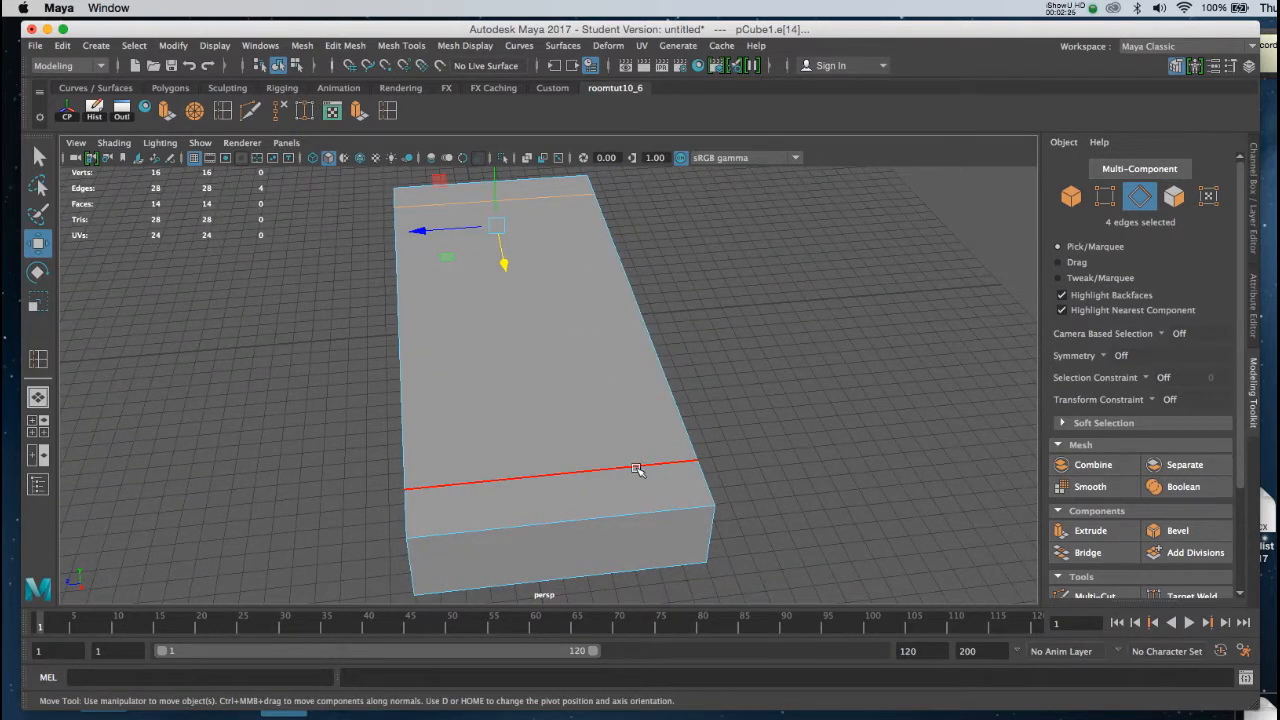
{"action": "left_click", "coordinate": [389, 113]}
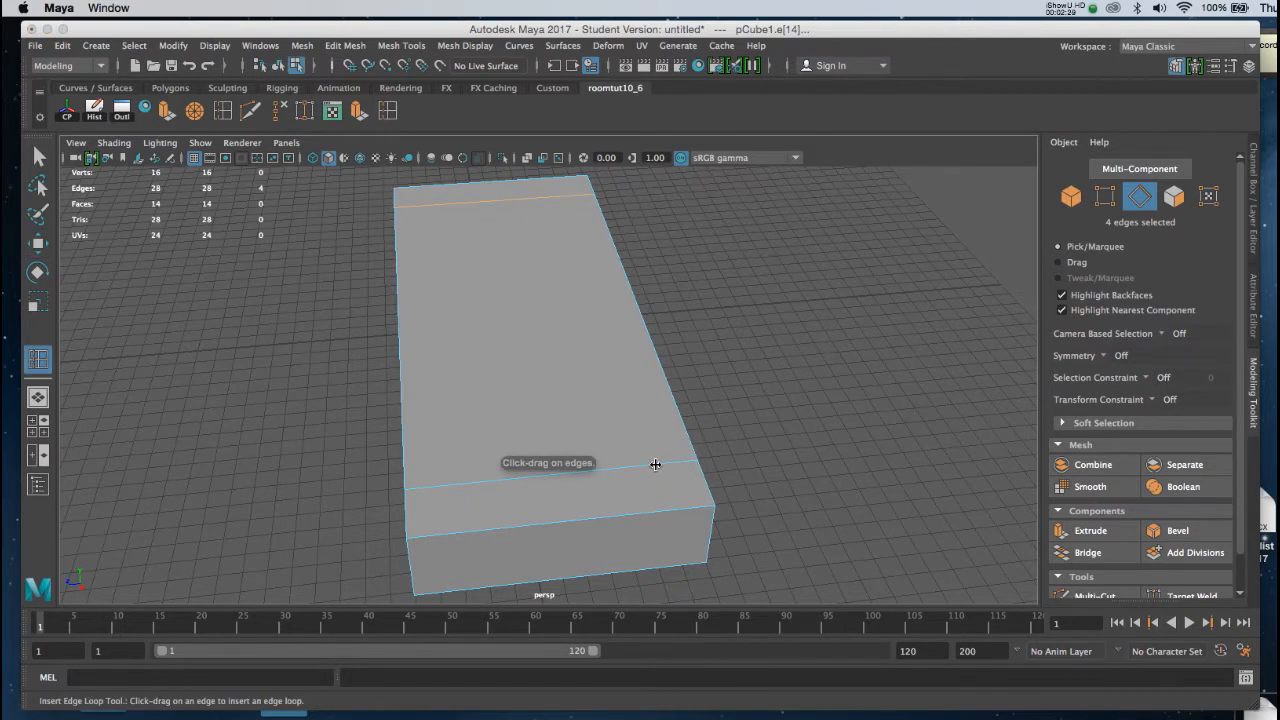
{"action": "left_click_drag", "start_coordinate": [655, 465], "coordinate": [651, 366]}
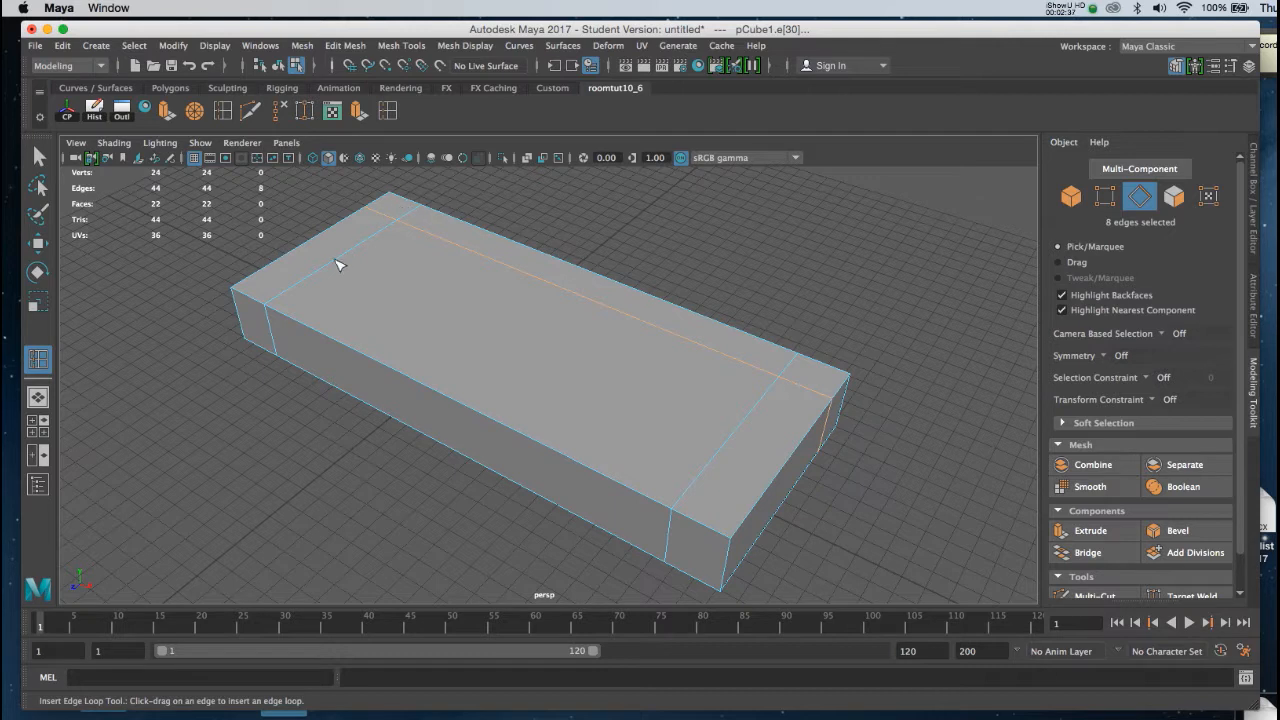
{"action": "left_click_drag", "start_coordinate": [436, 304], "coordinate": [480, 306], "text": "alt"}
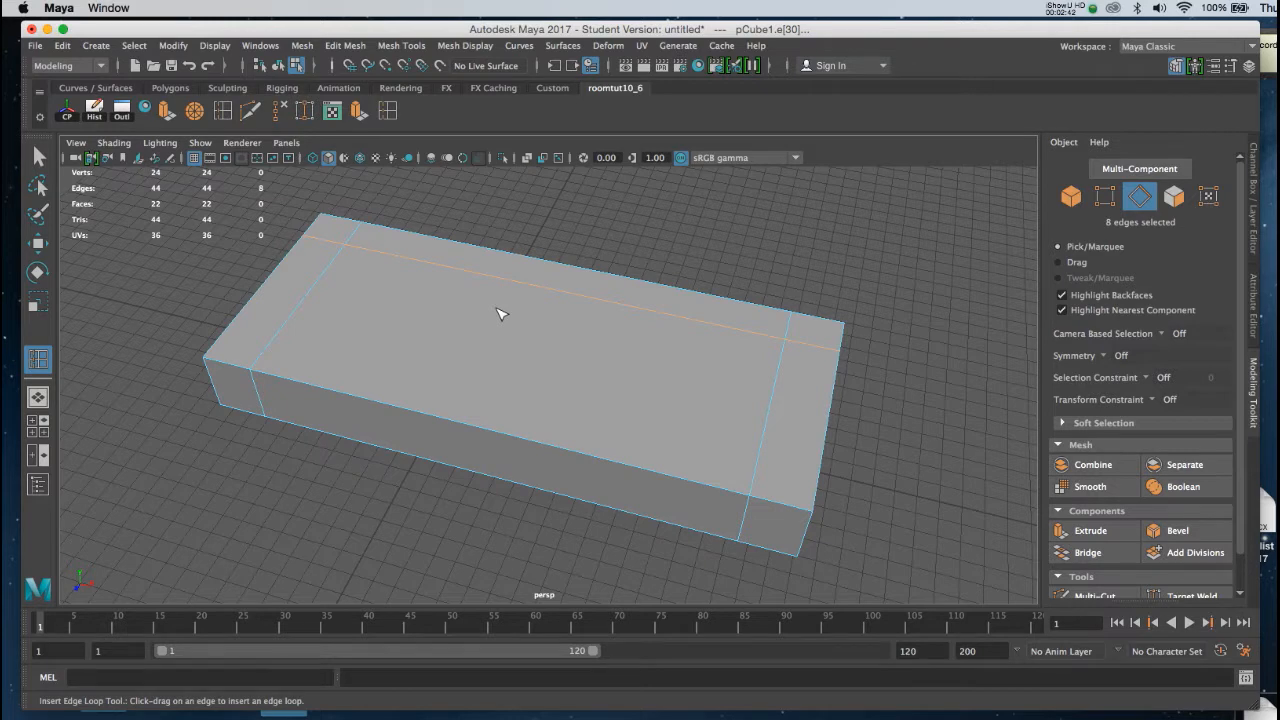
{"action": "key", "text": "w"}
{"action": "right_click_drag", "start_coordinate": [486, 307], "coordinate": [531, 287]}
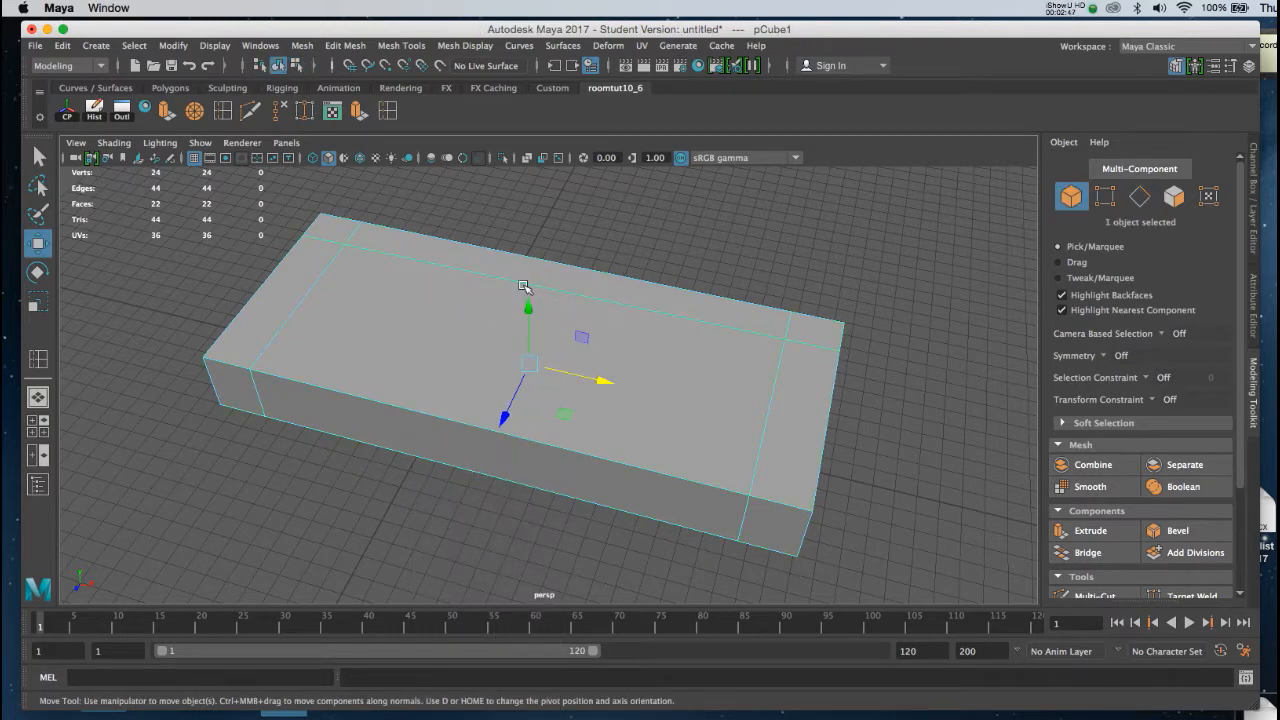
Step: Select the five top faces that form the border along both short ends and the back of the box
{"action": "right_click_drag", "start_coordinate": [441, 278], "coordinate": [440, 326]}
{"action": "left_click_drag", "start_coordinate": [420, 329], "coordinate": [489, 347], "text": "alt"}
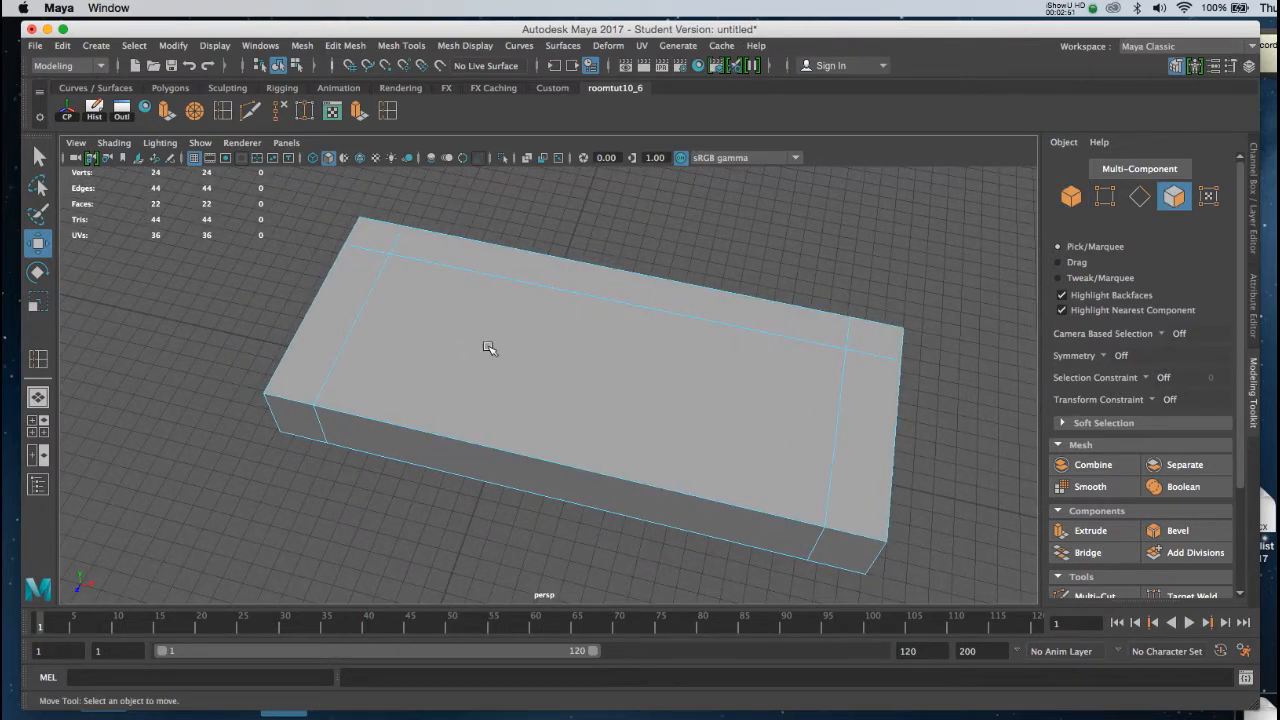
{"action": "left_click", "coordinate": [331, 334]}
{"action": "left_click", "coordinate": [370, 239], "text": "shift"}
{"action": "left_click", "coordinate": [471, 251], "text": "shift"}
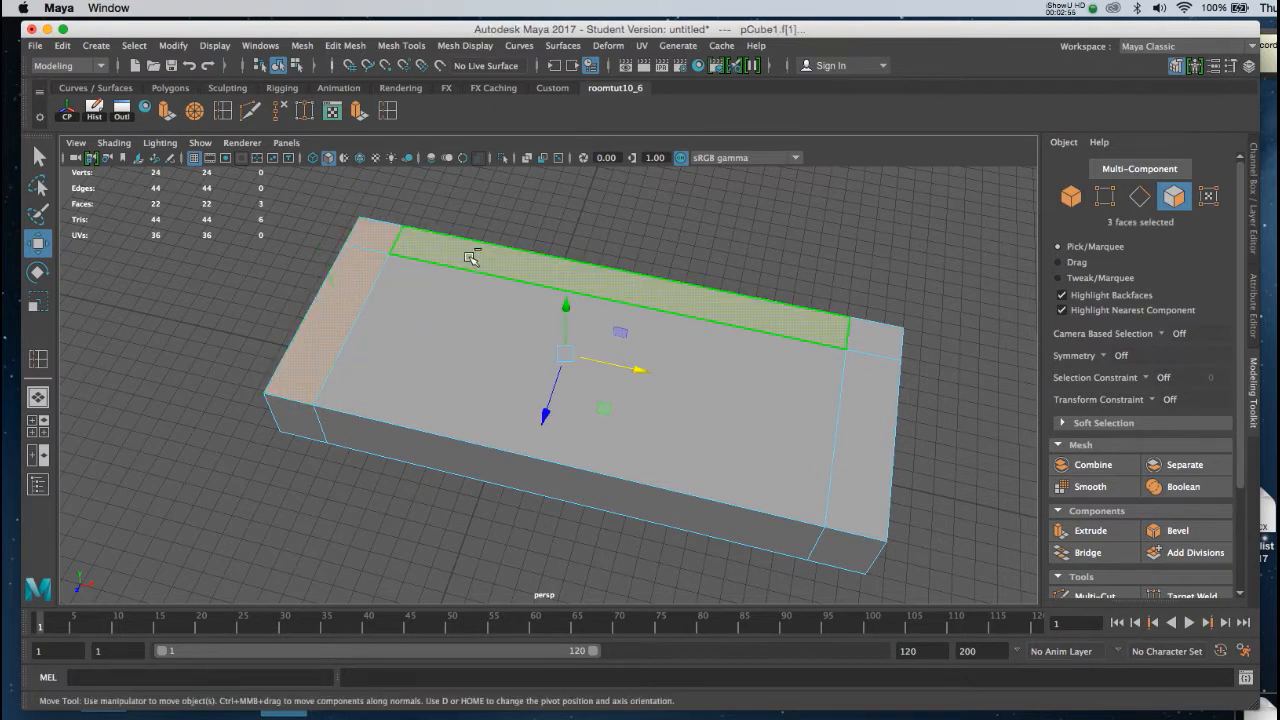
{"action": "left_click", "coordinate": [862, 335], "text": "shift"}
{"action": "left_click", "coordinate": [860, 422], "text": "shift"}
{"action": "left_click_drag", "start_coordinate": [857, 426], "coordinate": [738, 353], "text": "alt"}
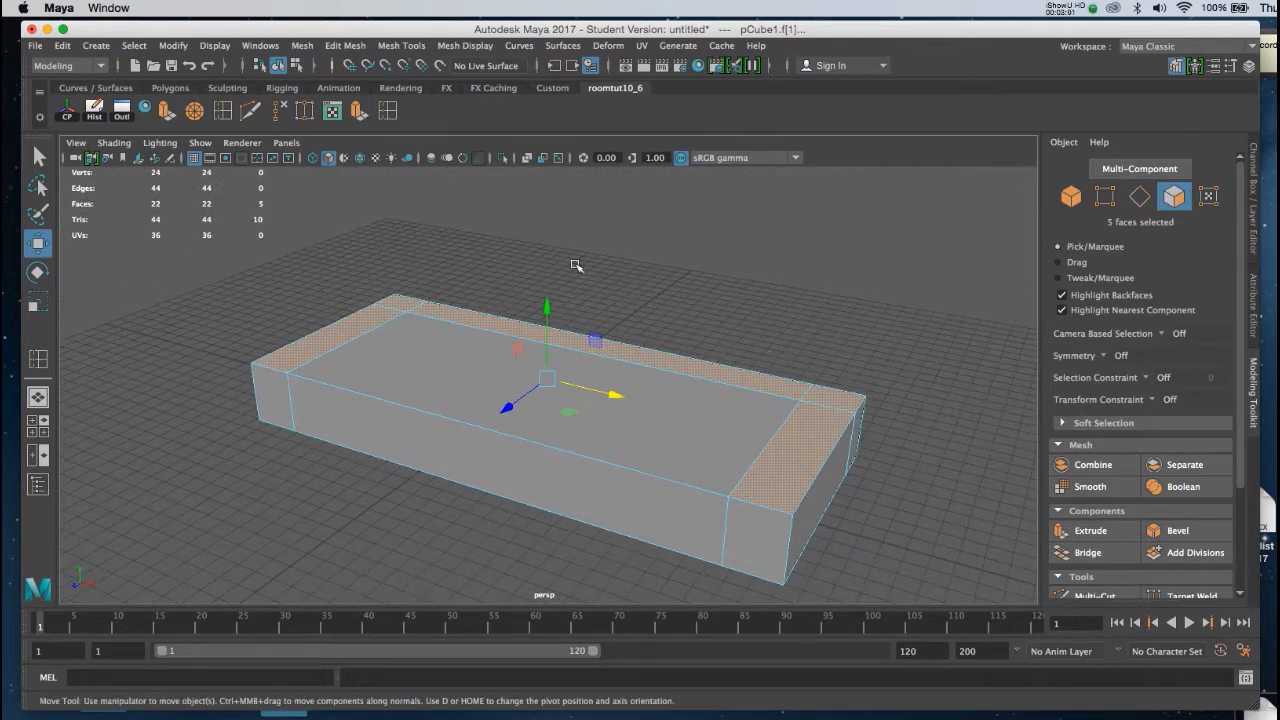
{"action": "left_click_drag", "start_coordinate": [452, 354], "coordinate": [452, 386], "text": "alt"}
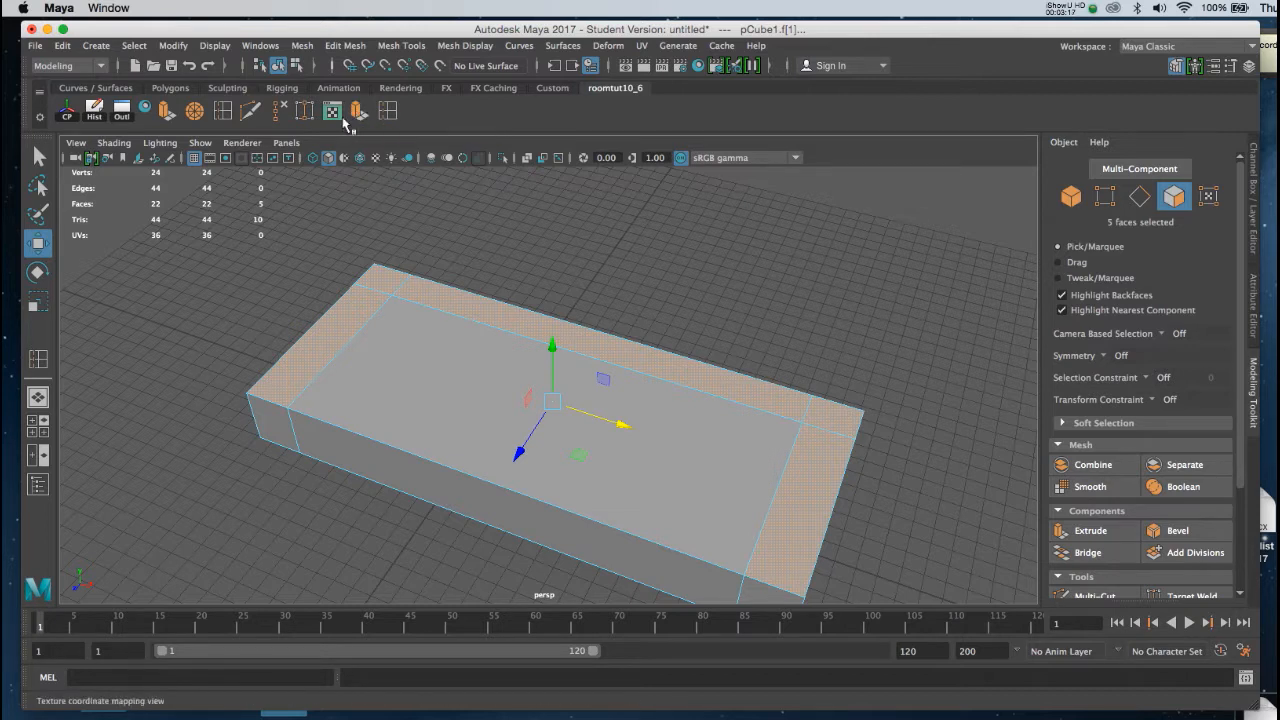
Step: Extrude the five border faces upward about 4 units to form the arms and backrest, and return to object mode
{"action": "left_click", "coordinate": [357, 113]}
{"action": "left_click_drag", "start_coordinate": [390, 301], "coordinate": [416, 312], "text": "alt"}
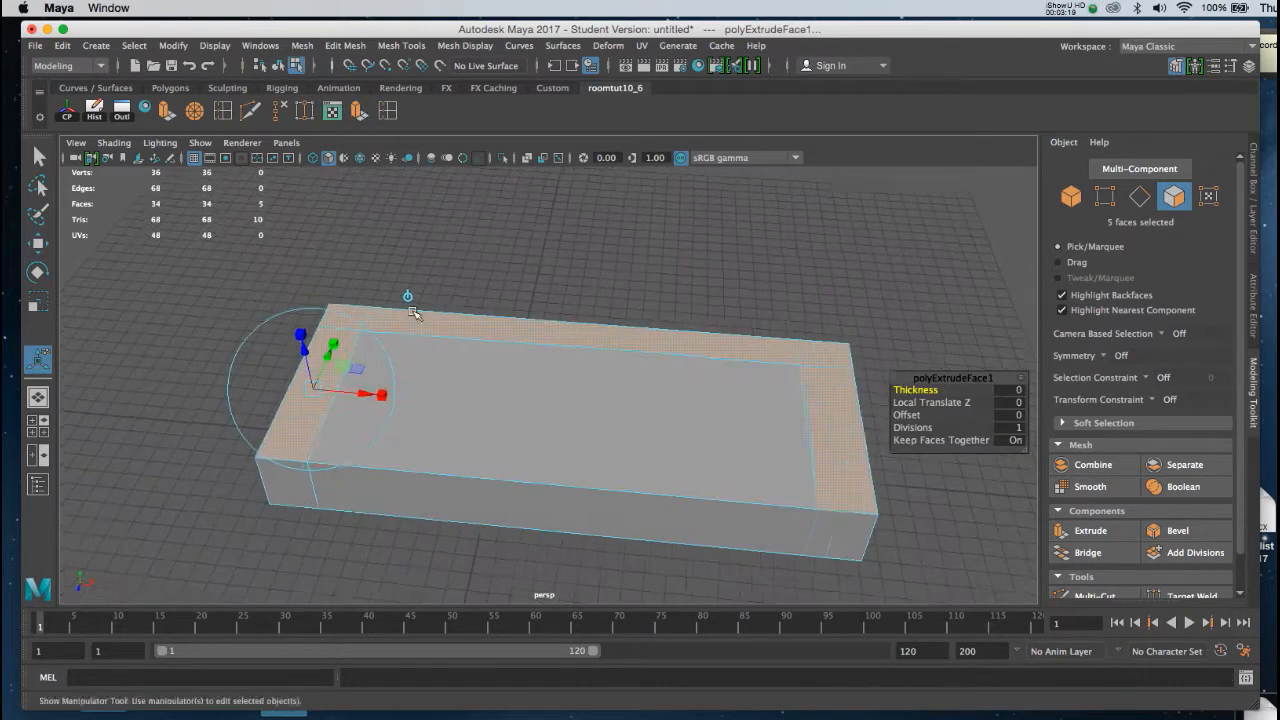
{"action": "middle_click_drag", "start_coordinate": [416, 312], "coordinate": [441, 286], "text": "alt"}
{"action": "right_click_drag", "start_coordinate": [441, 286], "coordinate": [473, 351], "text": "alt"}
{"action": "left_click_drag", "start_coordinate": [473, 351], "coordinate": [571, 357], "text": "alt"}
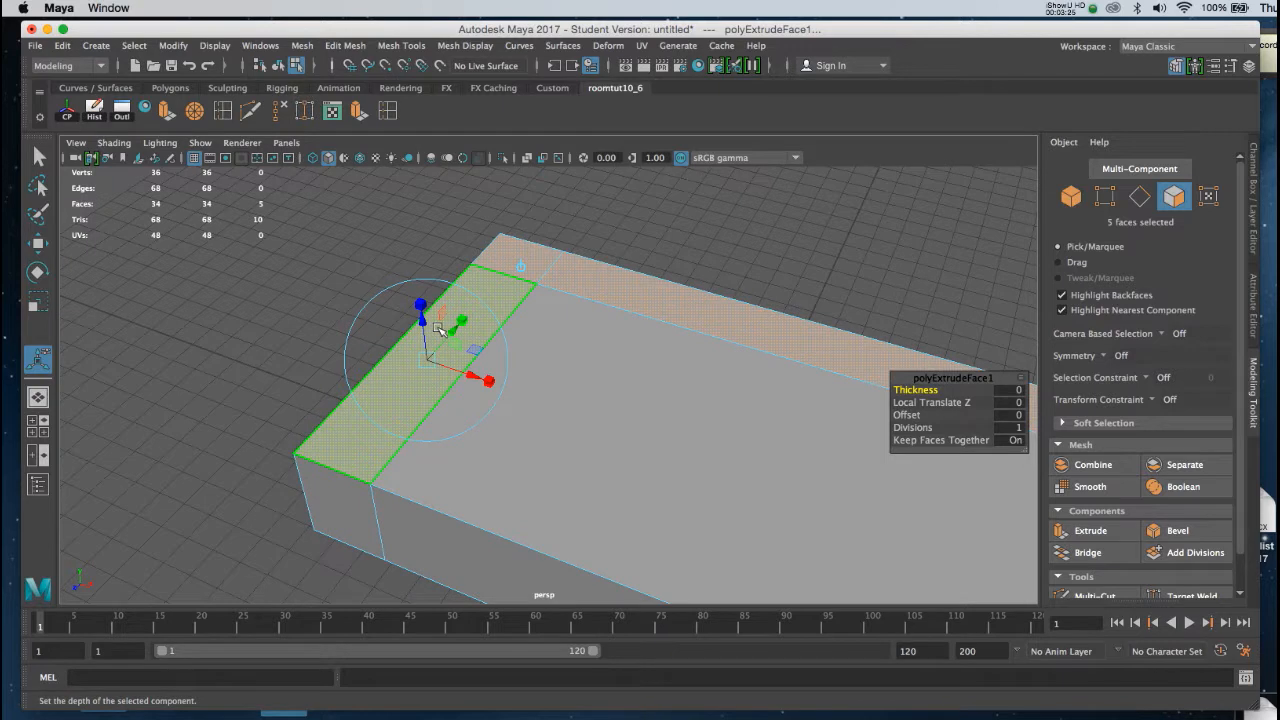
{"action": "mouse_move", "coordinate": [440, 330]}
{"action": "left_mouse_down", "text": "alt"}
{"action": "mouse_move", "coordinate": [514, 357]}
{"action": "mouse_move", "coordinate": [571, 354]}
{"action": "mouse_move", "coordinate": [449, 349]}
{"action": "mouse_move", "coordinate": [491, 363]}
{"action": "mouse_move", "coordinate": [455, 341]}
{"action": "left_mouse_up", "text": "alt"}
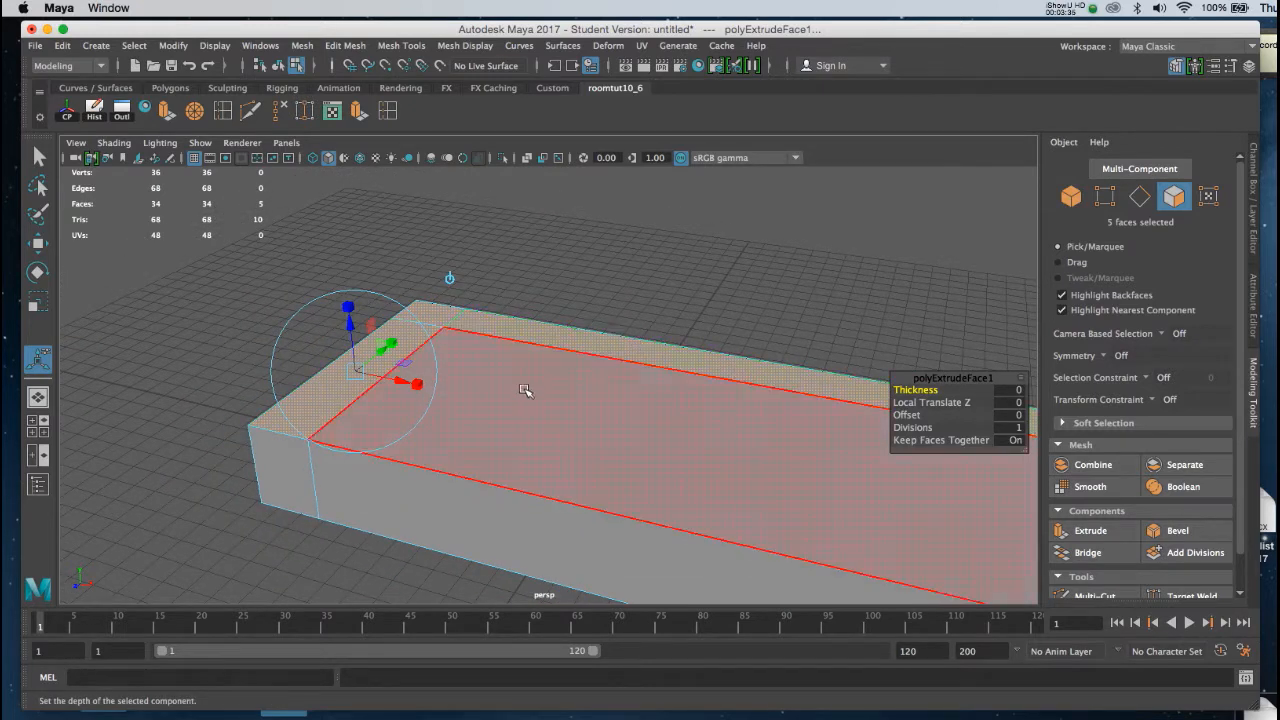
{"action": "middle_click_drag", "start_coordinate": [420, 381], "coordinate": [514, 406], "text": "alt"}
{"action": "right_click_drag", "start_coordinate": [512, 410], "coordinate": [528, 488], "text": "alt"}
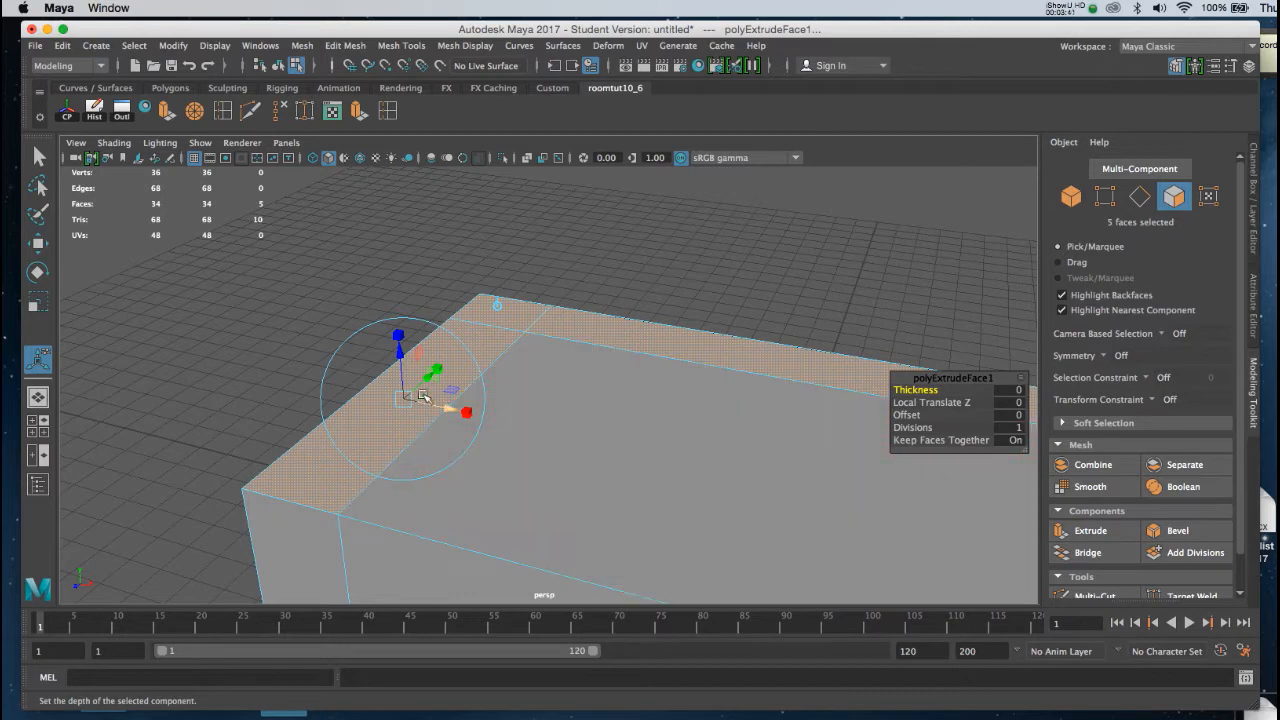
{"action": "left_click_drag", "start_coordinate": [397, 348], "coordinate": [388, 215]}
{"action": "right_click_drag", "start_coordinate": [486, 336], "coordinate": [478, 296], "text": "alt"}
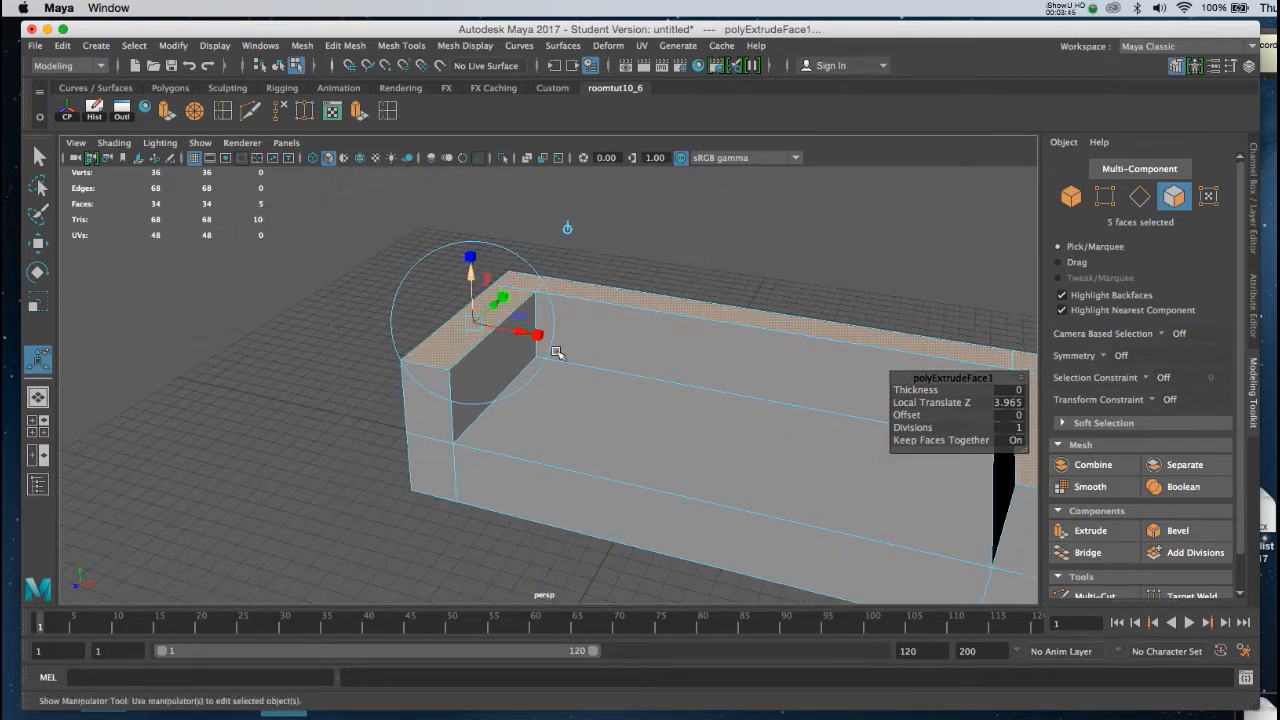
{"action": "left_click_drag", "start_coordinate": [468, 263], "coordinate": [468, 261]}
{"action": "middle_click_drag", "start_coordinate": [663, 357], "coordinate": [491, 350], "text": "alt"}
{"action": "right_click_drag", "start_coordinate": [565, 295], "coordinate": [621, 275]}
Step: Preview the sofa mesh with smoothing, inspect its shape, and restore the unsmoothed display
{"action": "left_click_drag", "start_coordinate": [497, 366], "coordinate": [635, 432], "text": "alt"}
{"action": "middle_click_drag", "start_coordinate": [635, 432], "coordinate": [654, 383], "text": "alt"}
{"action": "mouse_move", "coordinate": [654, 383]}
{"action": "left_mouse_down", "text": "alt"}
{"action": "mouse_move", "coordinate": [566, 363]}
{"action": "mouse_move", "coordinate": [584, 335]}
{"action": "mouse_move", "coordinate": [599, 388]}
{"action": "mouse_move", "coordinate": [616, 363]}
{"action": "mouse_move", "coordinate": [626, 389]}
{"action": "mouse_move", "coordinate": [635, 383]}
{"action": "left_mouse_up", "text": "alt"}
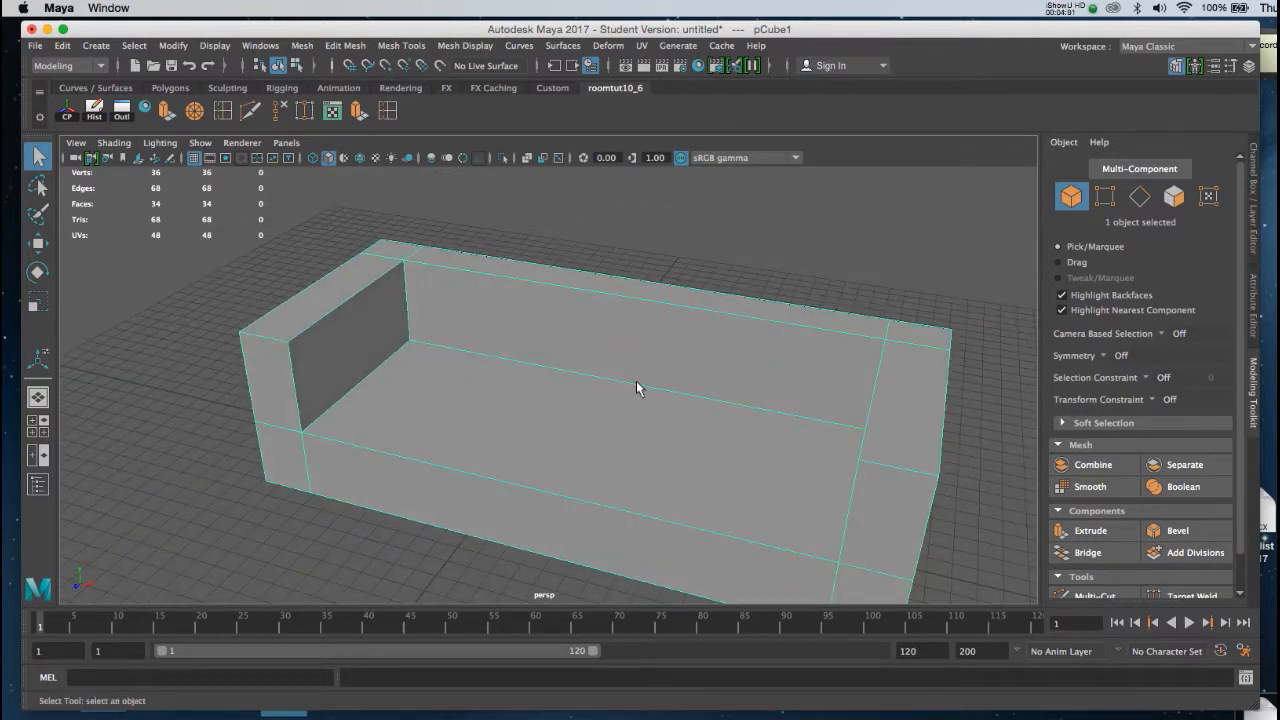
{"action": "key", "text": "3"}
{"action": "left_click_drag", "start_coordinate": [636, 381], "coordinate": [590, 357], "text": "alt"}
{"action": "left_click_drag", "start_coordinate": [608, 423], "coordinate": [594, 392], "text": "alt"}
{"action": "key", "text": "1"}
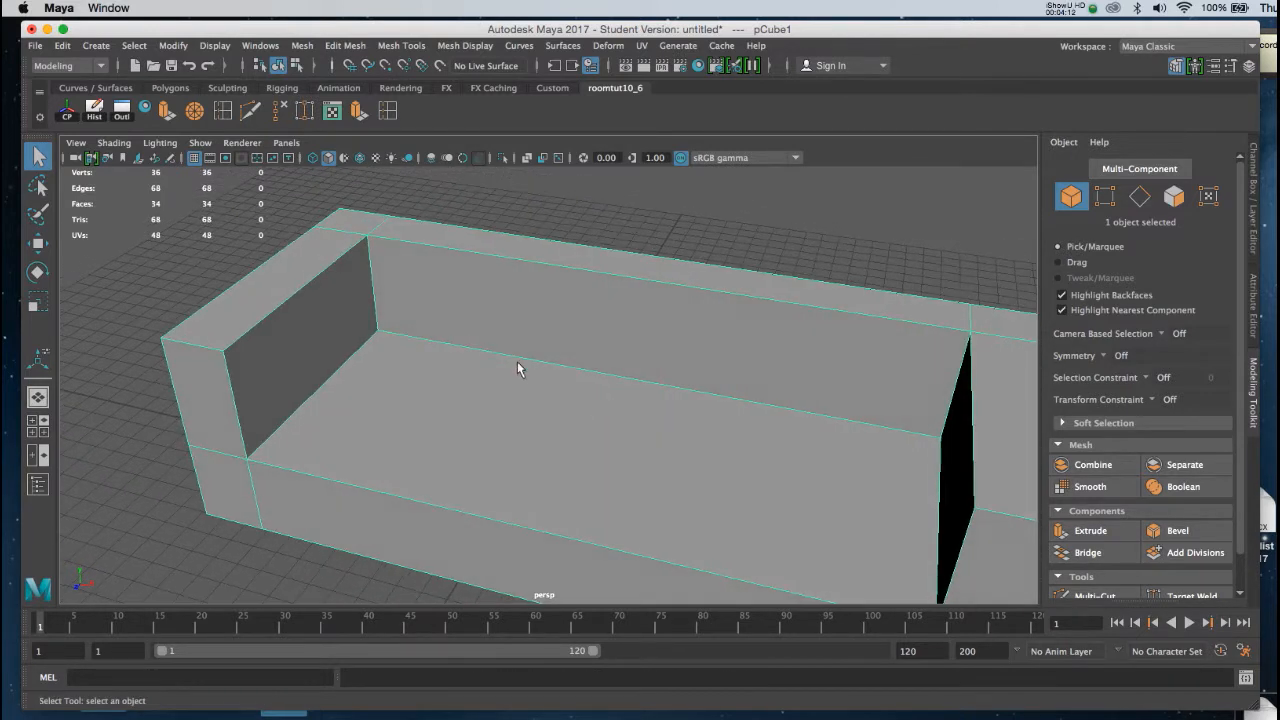
Step: Insert an edge loop around the arms and backrest, a short distance below their top edges
{"action": "left_click", "coordinate": [387, 112]}
{"action": "left_click_drag", "start_coordinate": [440, 363], "coordinate": [480, 354], "text": "alt"}
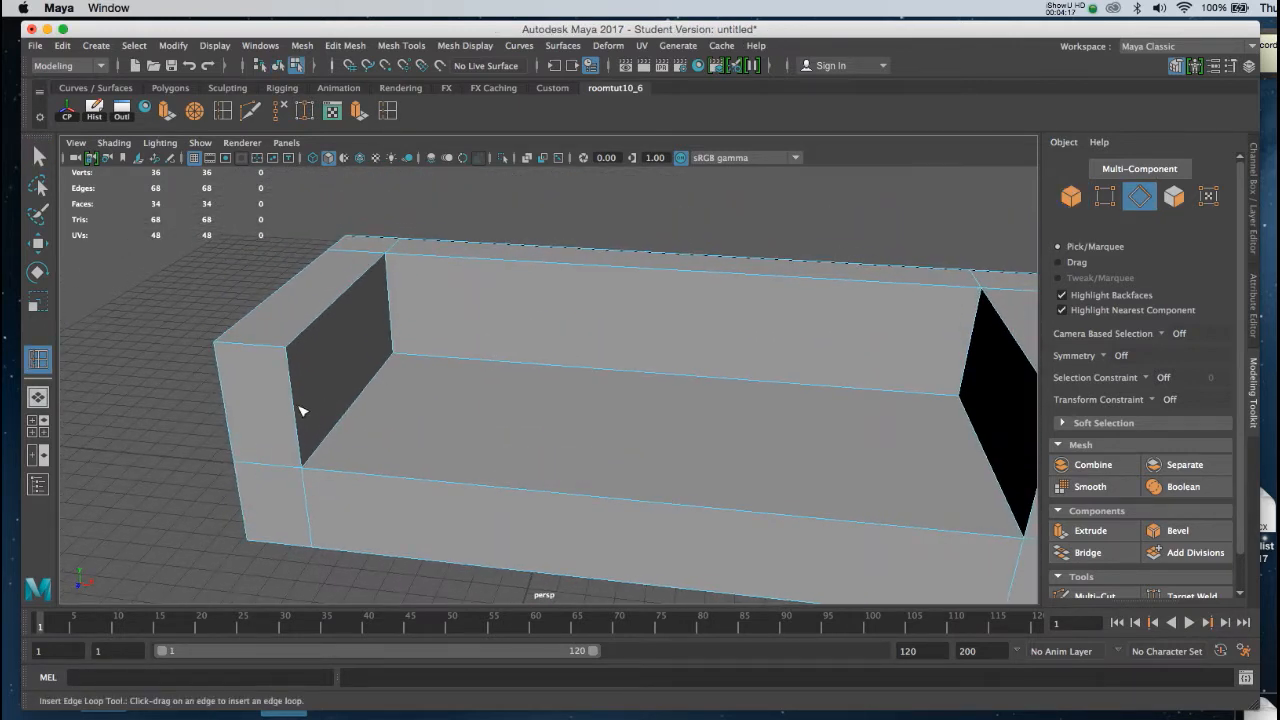
{"action": "mouse_move", "coordinate": [322, 358]}
{"action": "left_mouse_down", "text": "alt"}
{"action": "mouse_move", "coordinate": [334, 360]}
{"action": "mouse_move", "coordinate": [322, 362]}
{"action": "left_mouse_up", "text": "alt"}
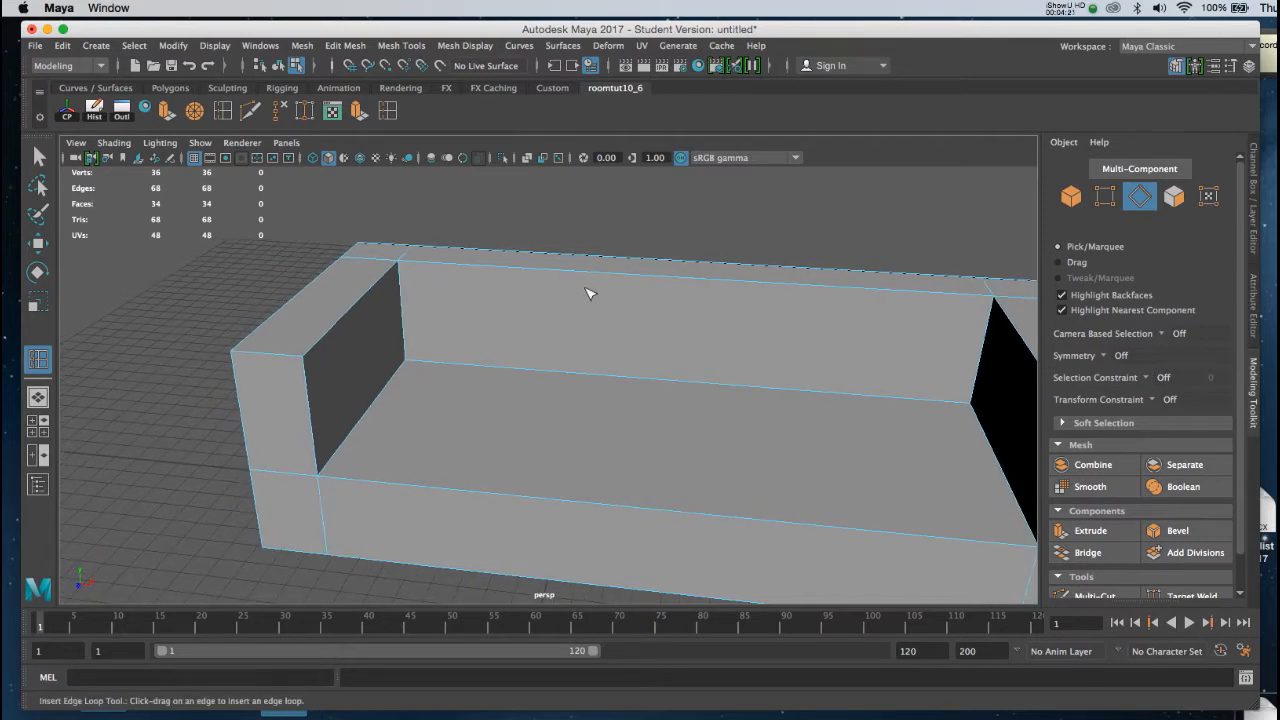
{"action": "left_click", "coordinate": [308, 379]}
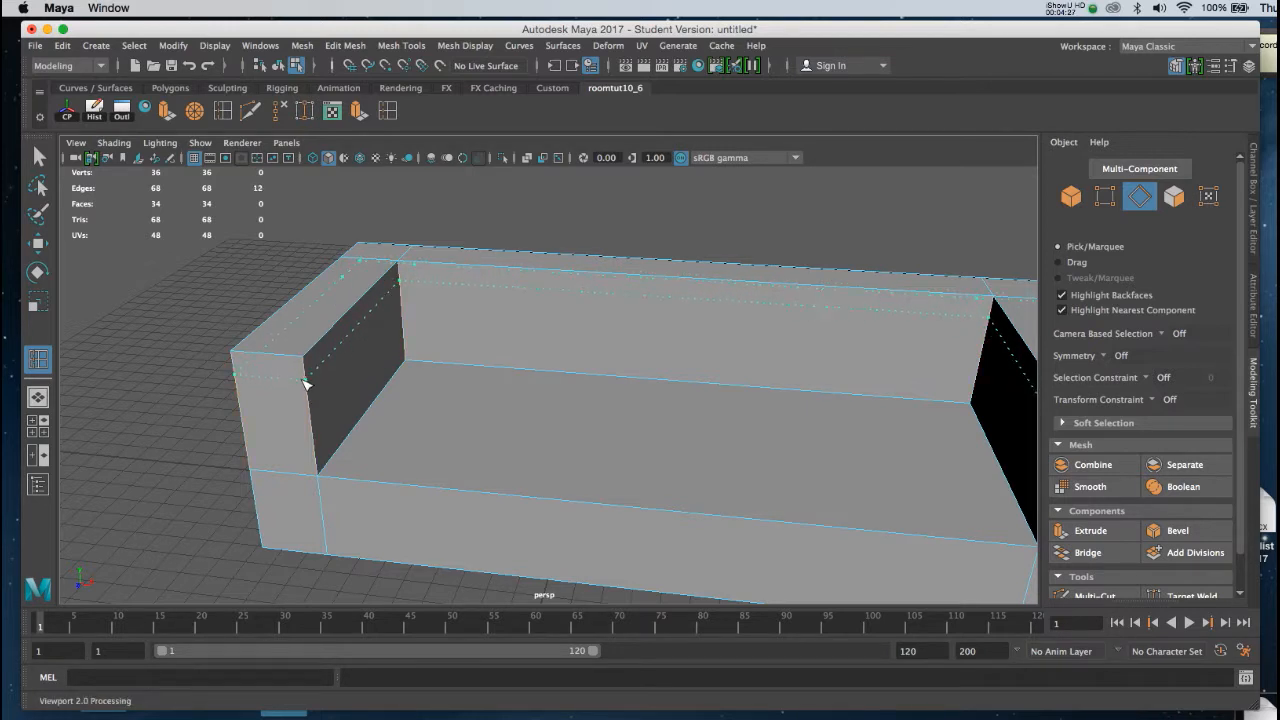
{"action": "left_click", "coordinate": [305, 382]}
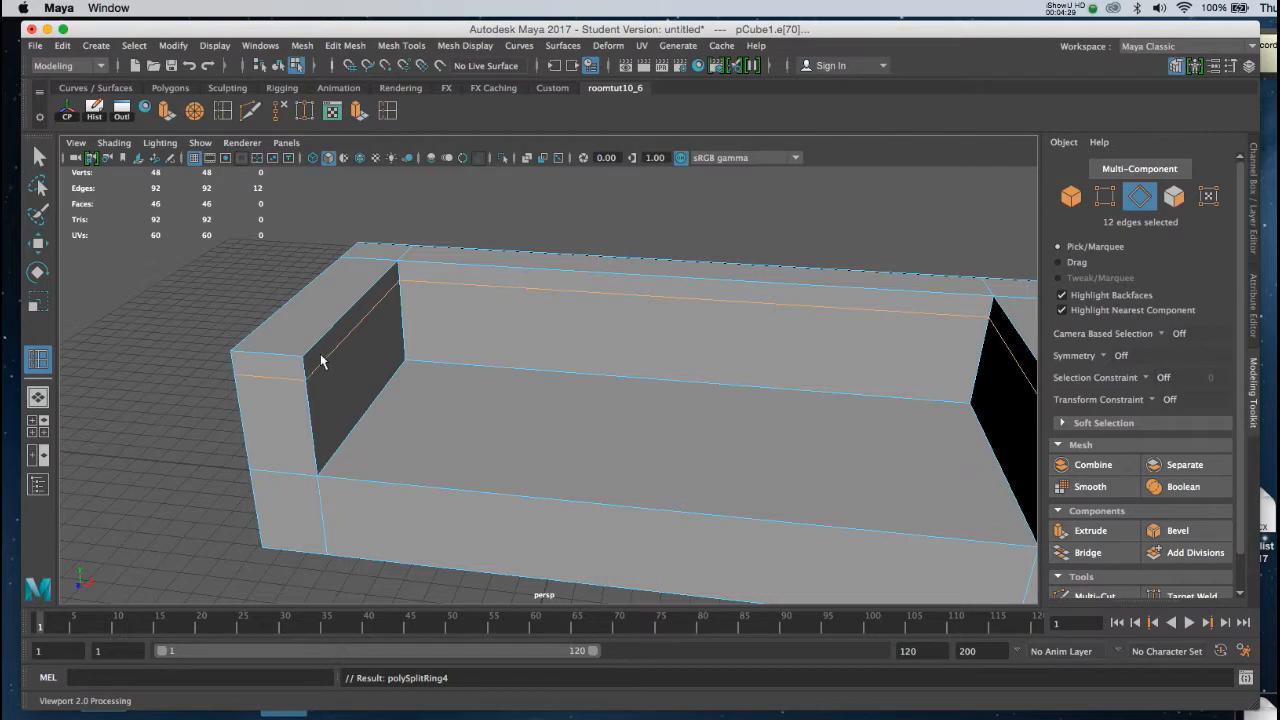
Step: Move the new edge loop vertically while previewing the smoothed sofa to adjust the rim's roundness, and restore the unsmoothed display
{"action": "left_click_drag", "start_coordinate": [749, 306], "coordinate": [569, 420], "text": "alt"}
{"action": "key", "text": "w"}
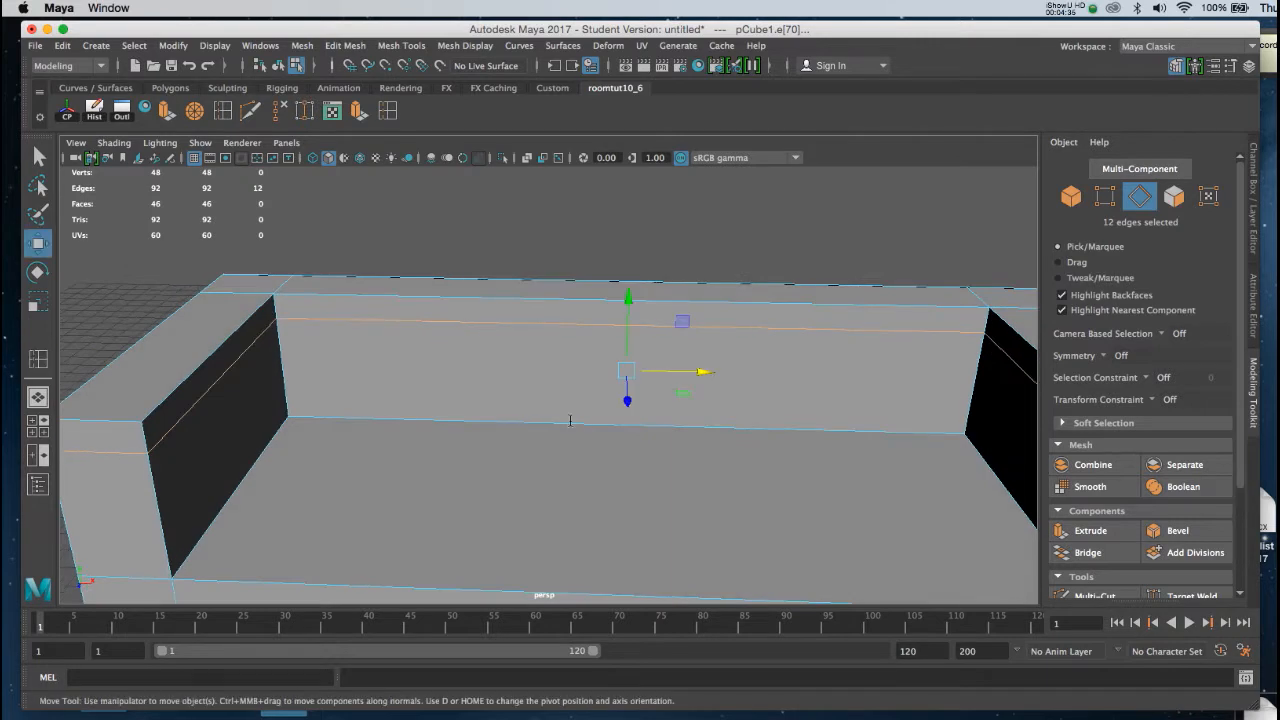
{"action": "left_click_drag", "start_coordinate": [632, 299], "coordinate": [632, 294]}
{"action": "key", "text": "3"}
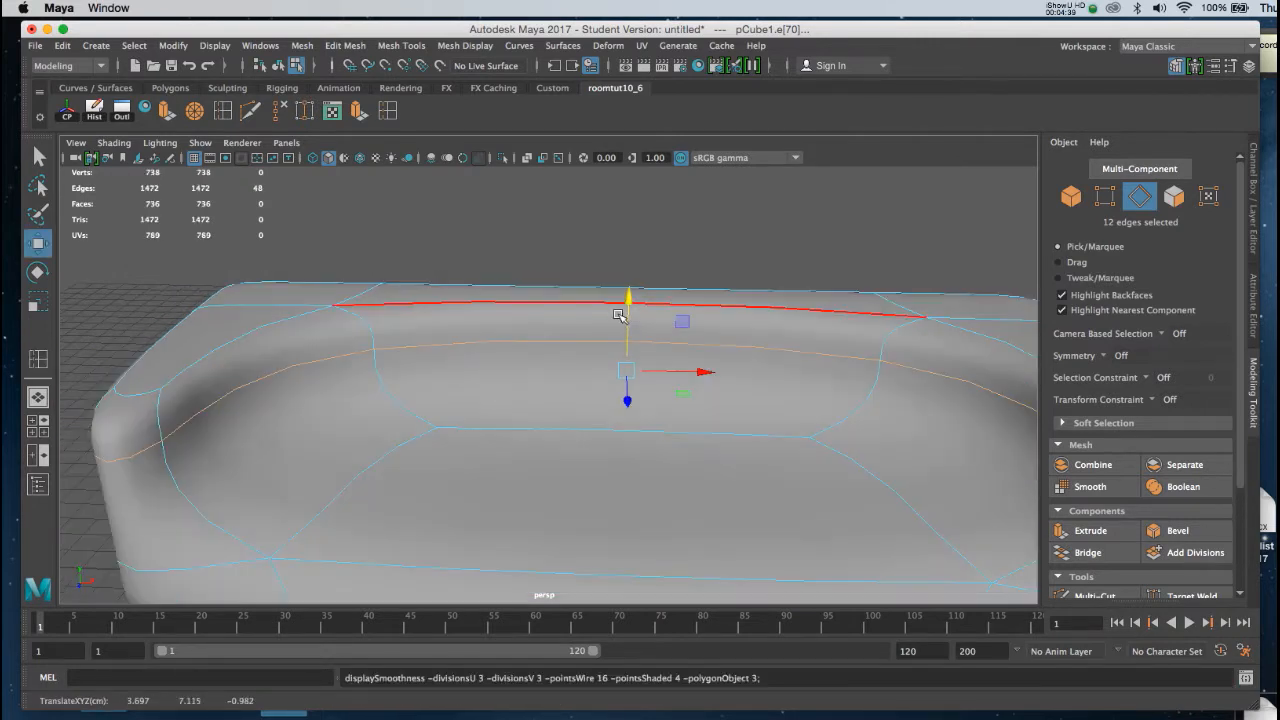
{"action": "left_click_drag", "start_coordinate": [616, 374], "coordinate": [566, 374], "text": "alt"}
{"action": "mouse_move", "coordinate": [603, 320]}
{"action": "left_mouse_down"}
{"action": "mouse_move", "coordinate": [600, 403]}
{"action": "mouse_move", "coordinate": [601, 289]}
{"action": "mouse_move", "coordinate": [604, 303]}
{"action": "left_mouse_up"}
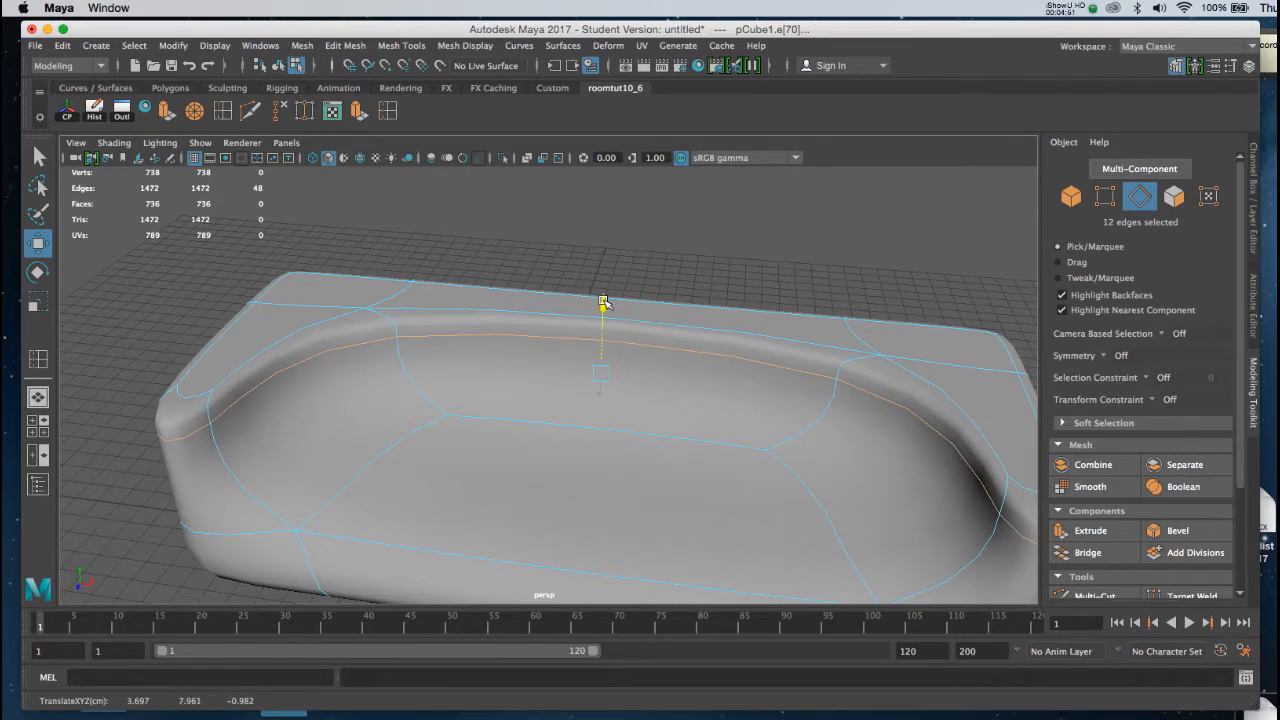
{"action": "key", "text": "1"}
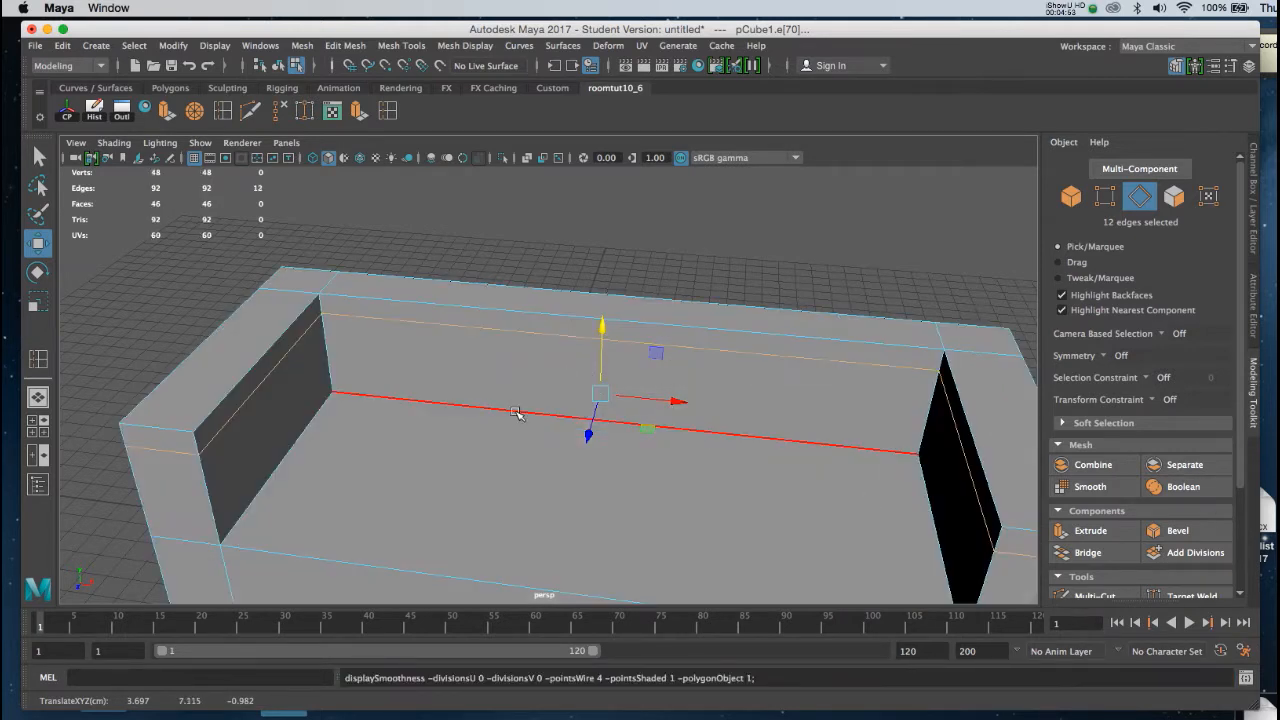
Step: Insert two edge loops lengthwise along the left arm, one close to its inner edge and one close to its outer edge
{"action": "middle_click_drag", "start_coordinate": [516, 407], "coordinate": [546, 350], "text": "alt"}
{"action": "left_click_drag", "start_coordinate": [508, 360], "coordinate": [519, 356], "text": "alt"}
{"action": "mouse_move", "coordinate": [519, 356]}
{"action": "middle_mouse_down", "text": "alt"}
{"action": "mouse_move", "coordinate": [537, 380]}
{"action": "mouse_move", "coordinate": [509, 345]}
{"action": "middle_mouse_up", "text": "alt"}
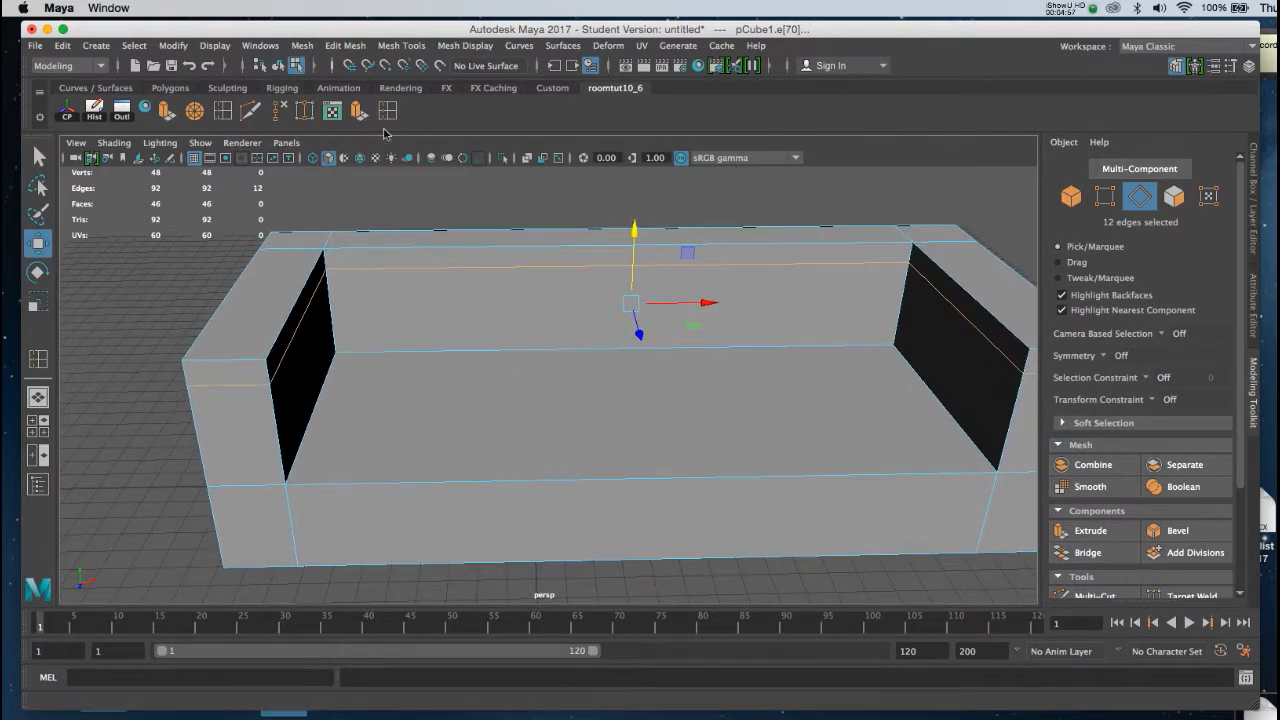
{"action": "left_click", "coordinate": [223, 111]}
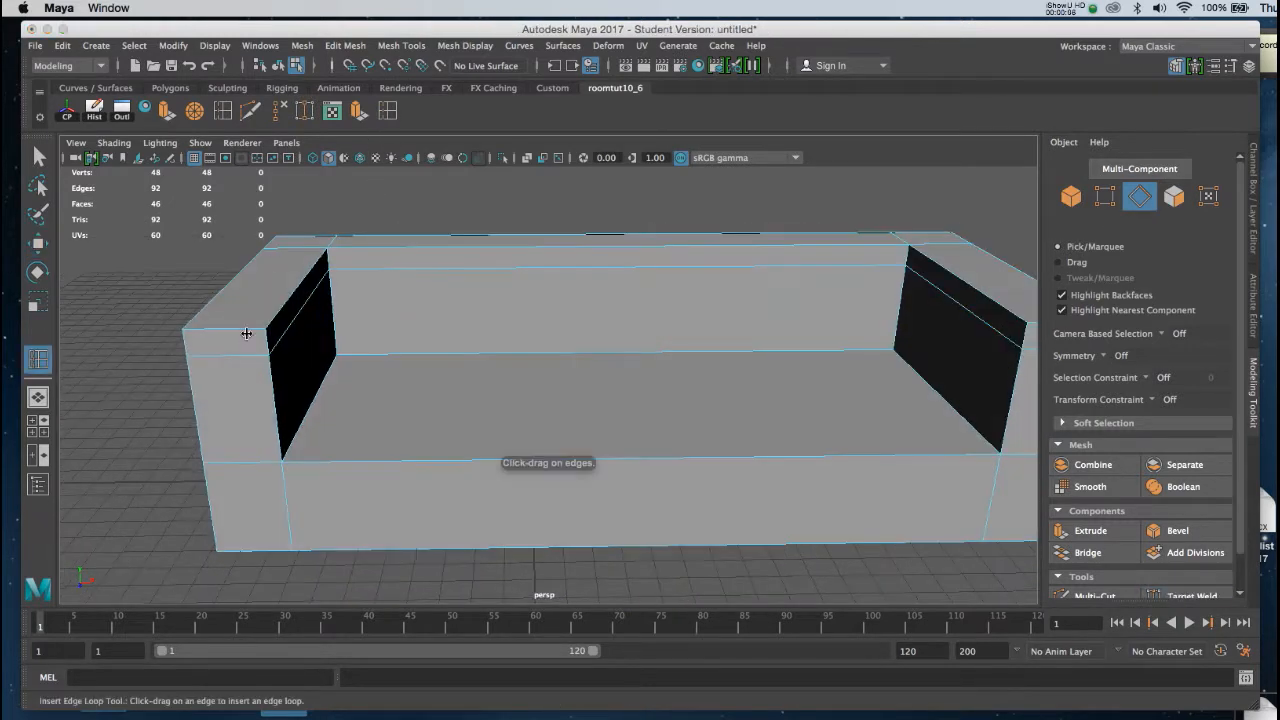
{"action": "left_click_drag", "start_coordinate": [256, 336], "coordinate": [194, 339]}
Step: Preview the sofa with smoothing, inspect the left arm up close, and restore the unsmoothed display
{"action": "key", "text": "3"}
{"action": "mouse_move", "coordinate": [314, 360]}
{"action": "left_mouse_down", "text": "alt"}
{"action": "mouse_move", "coordinate": [371, 366]}
{"action": "mouse_move", "coordinate": [322, 364]}
{"action": "left_mouse_up", "text": "alt"}
{"action": "middle_click_drag", "start_coordinate": [322, 364], "coordinate": [377, 342], "text": "alt"}
{"action": "right_click_drag", "start_coordinate": [377, 342], "coordinate": [334, 306], "text": "alt"}
{"action": "middle_click_drag", "start_coordinate": [334, 306], "coordinate": [497, 306], "text": "alt"}
{"action": "right_click_drag", "start_coordinate": [497, 306], "coordinate": [494, 460], "text": "alt"}
{"action": "mouse_move", "coordinate": [312, 300]}
{"action": "left_mouse_down", "text": "alt"}
{"action": "mouse_move", "coordinate": [370, 303]}
{"action": "mouse_move", "coordinate": [311, 317]}
{"action": "left_mouse_up", "text": "alt"}
{"action": "key", "text": "1"}
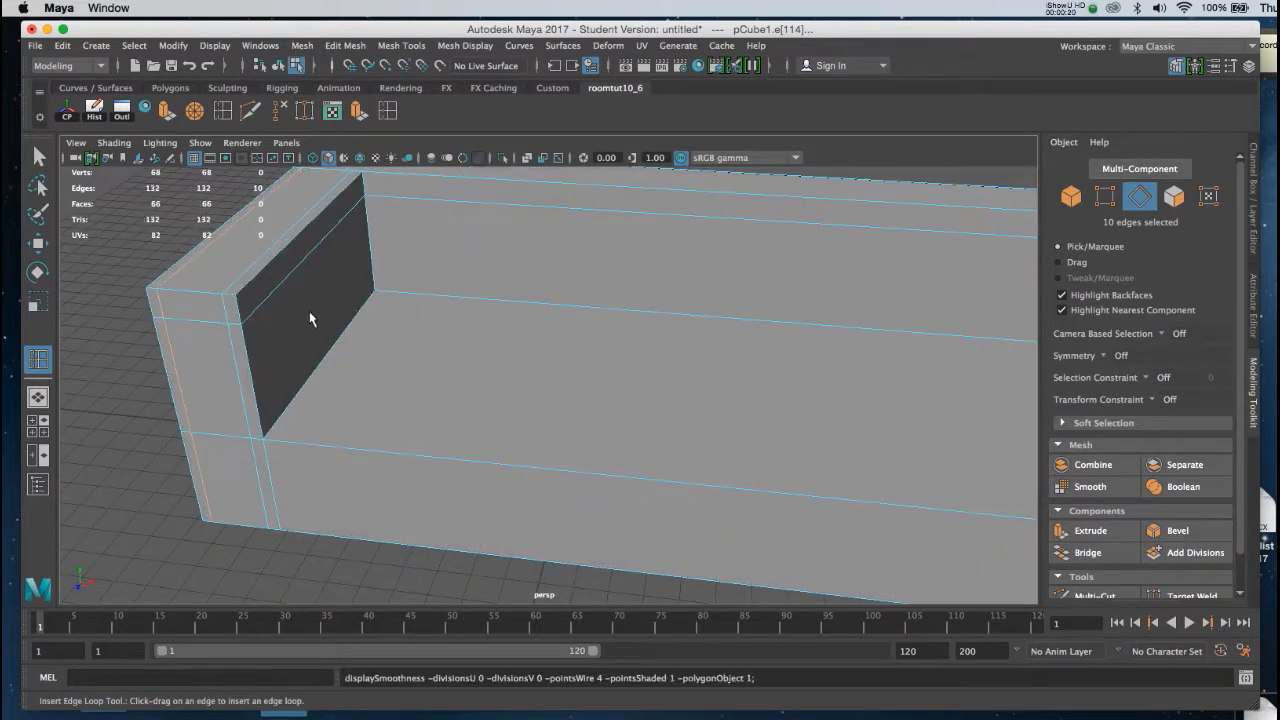
Step: Insert two edge loops lengthwise along the right arm, close to its outer and inner edges
{"action": "middle_click_drag", "start_coordinate": [481, 343], "coordinate": [333, 306], "text": "alt"}
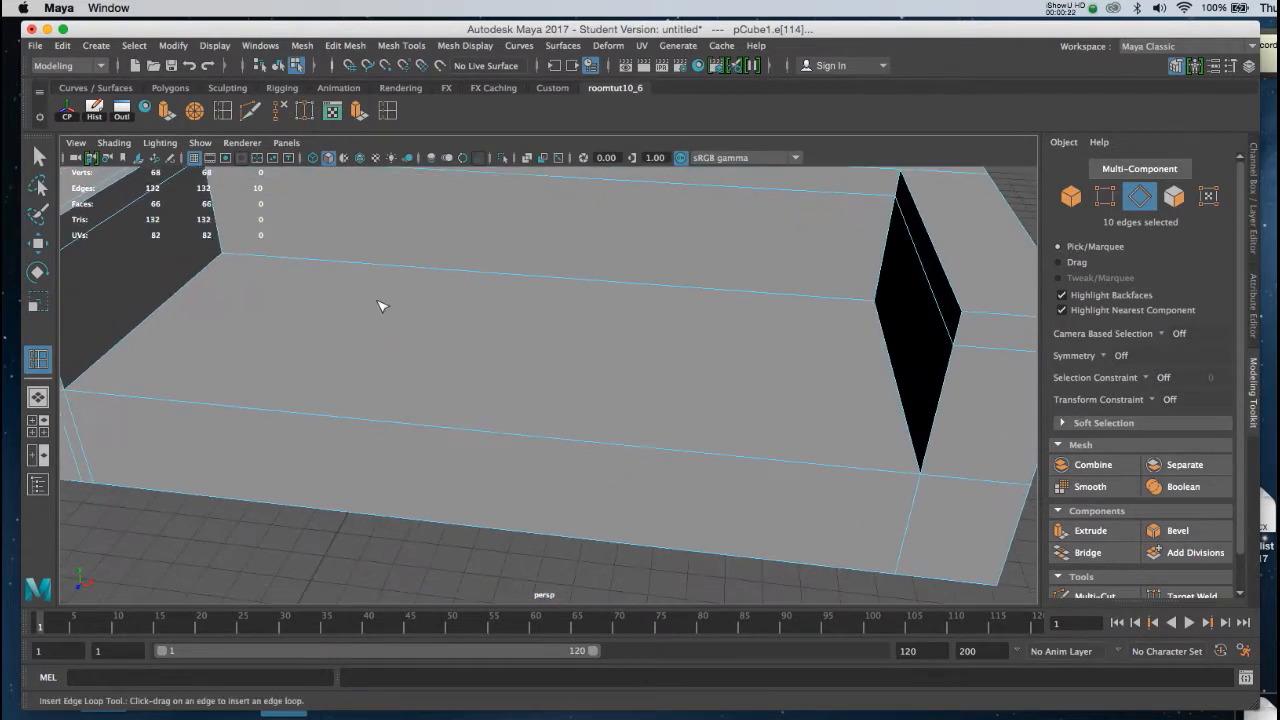
{"action": "left_click_drag", "start_coordinate": [766, 326], "coordinate": [846, 362], "text": "alt"}
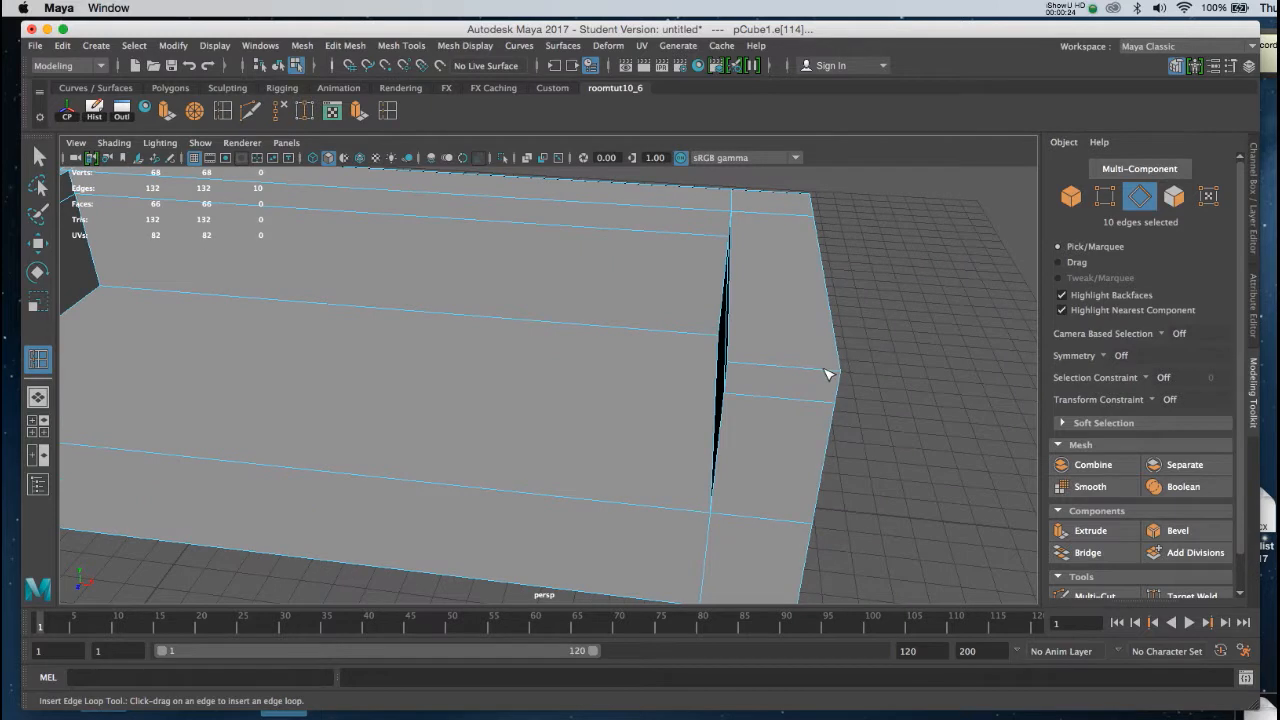
{"action": "left_click", "coordinate": [750, 368]}
{"action": "left_click", "coordinate": [750, 368]}
{"action": "left_click_drag", "start_coordinate": [750, 368], "coordinate": [780, 309], "text": "alt"}
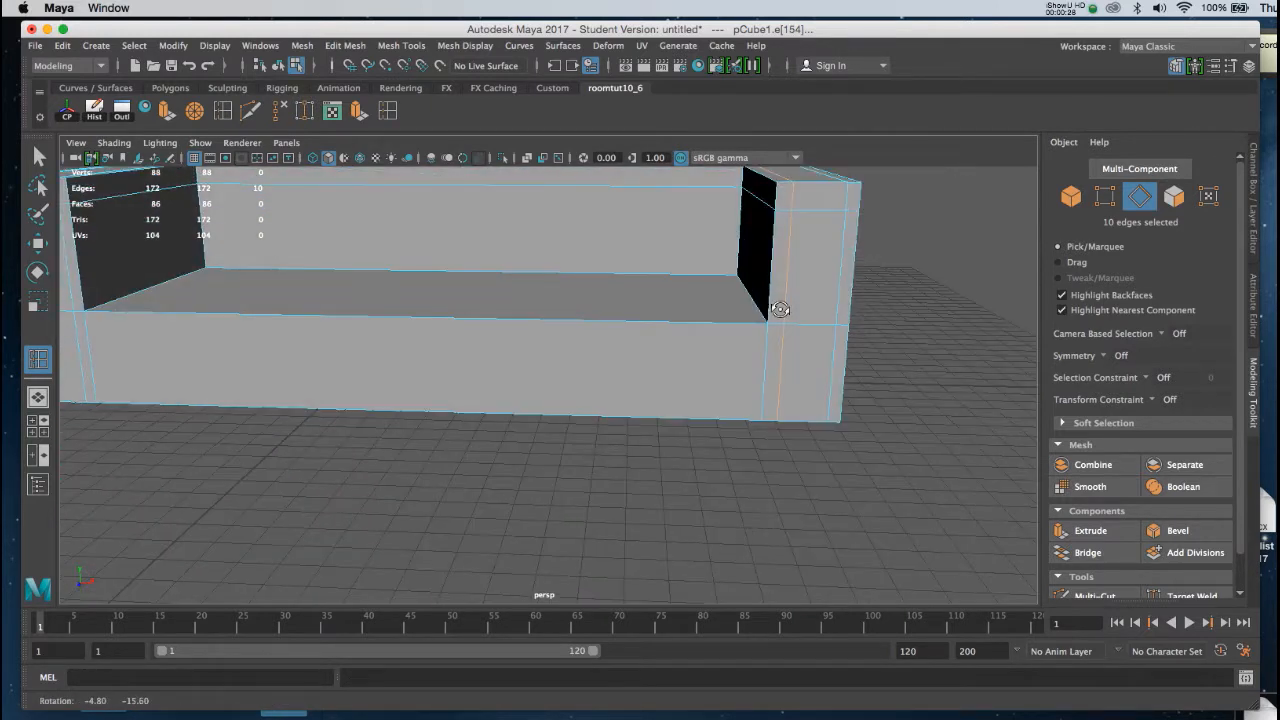
Step: Insert horizontal edge loops just above seat level and near the sofa's base, and check the smoothed shape briefly
{"action": "left_click", "coordinate": [771, 320]}
{"action": "left_click_drag", "start_coordinate": [629, 251], "coordinate": [800, 394], "text": "alt"}
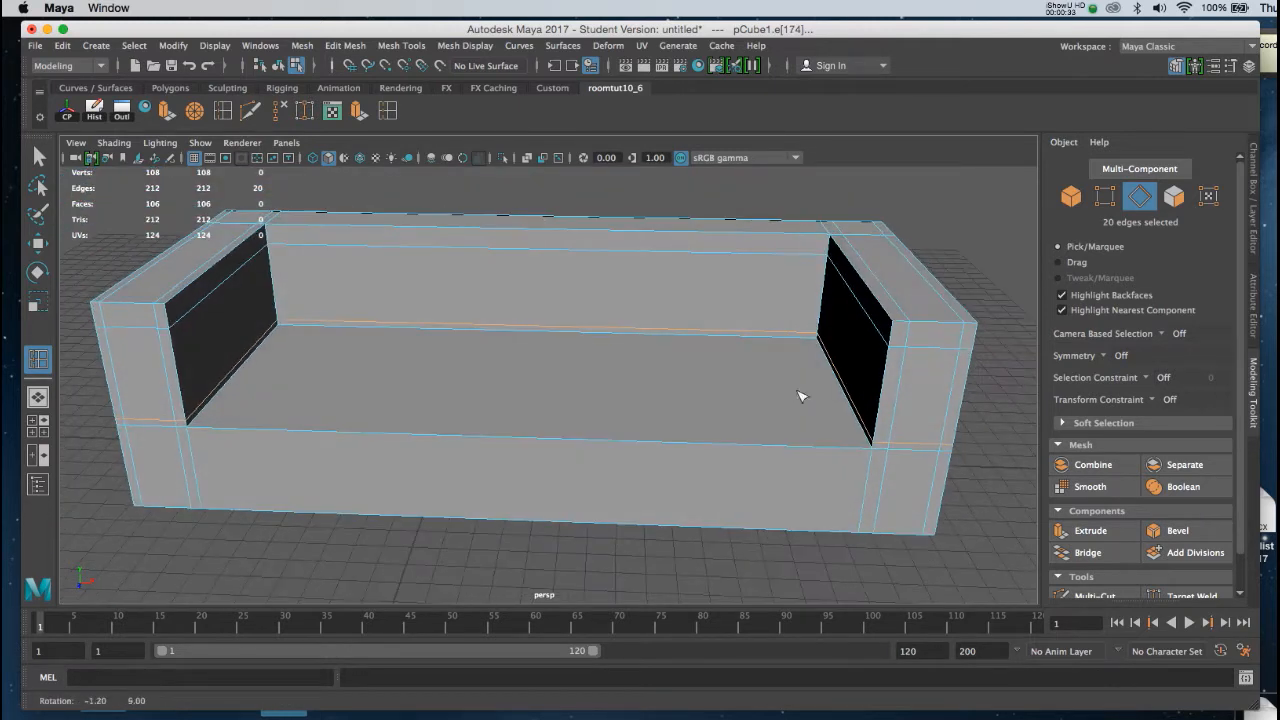
{"action": "left_click", "coordinate": [202, 505]}
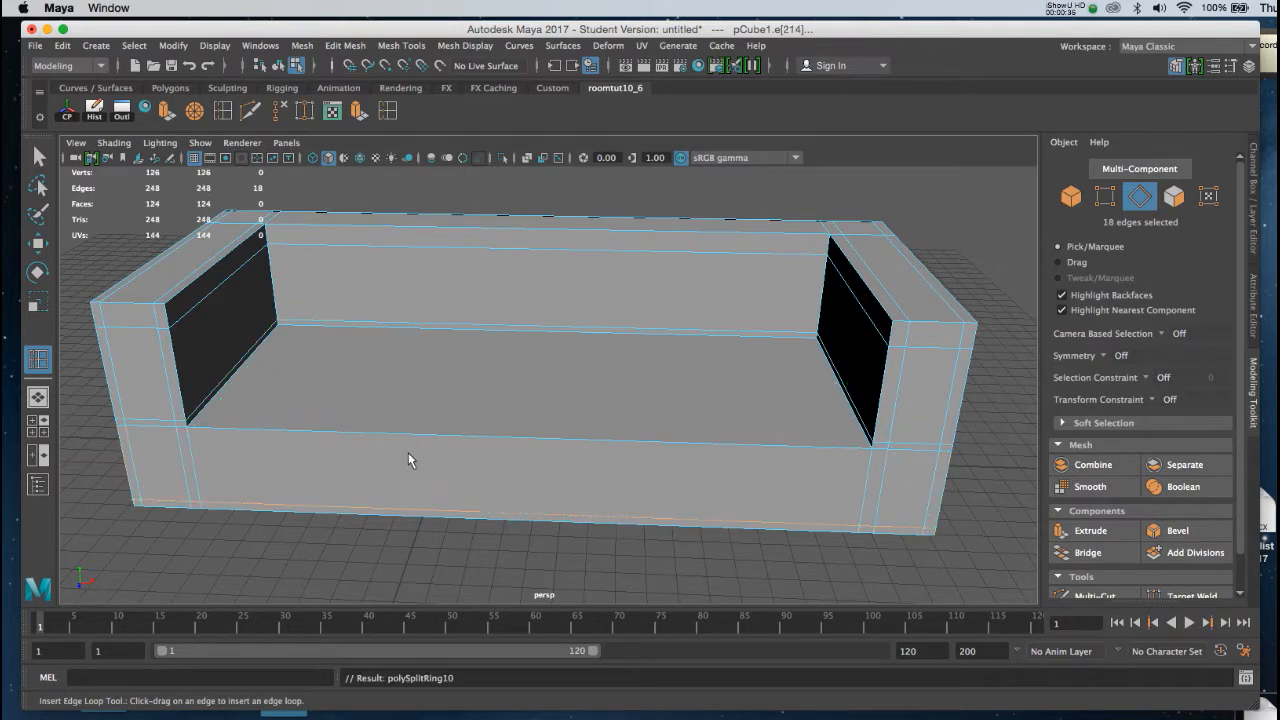
{"action": "left_click_drag", "start_coordinate": [236, 425], "coordinate": [352, 390], "text": "alt"}
{"action": "key", "text": "3"}
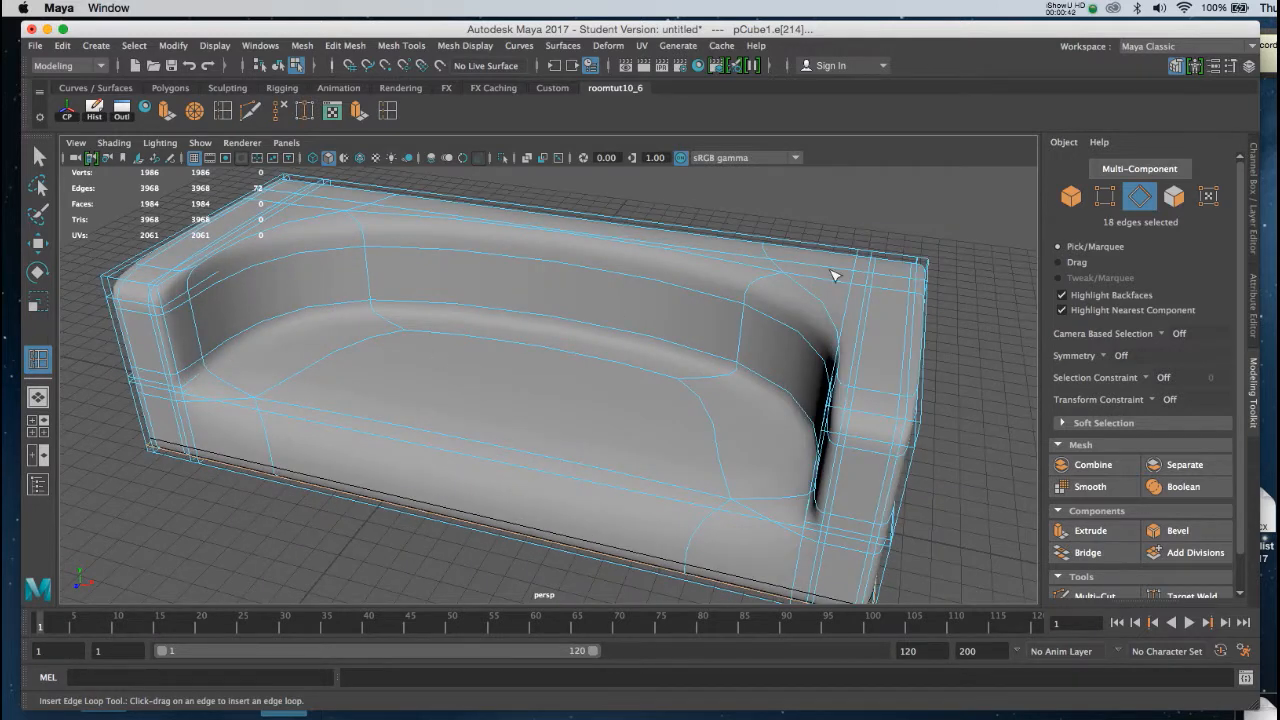
{"action": "key", "text": "1"}
Step: Insert edge loops across the seat beside both arms and another along the seat just in front of the backrest
{"action": "left_click_drag", "start_coordinate": [767, 299], "coordinate": [807, 243], "text": "alt"}
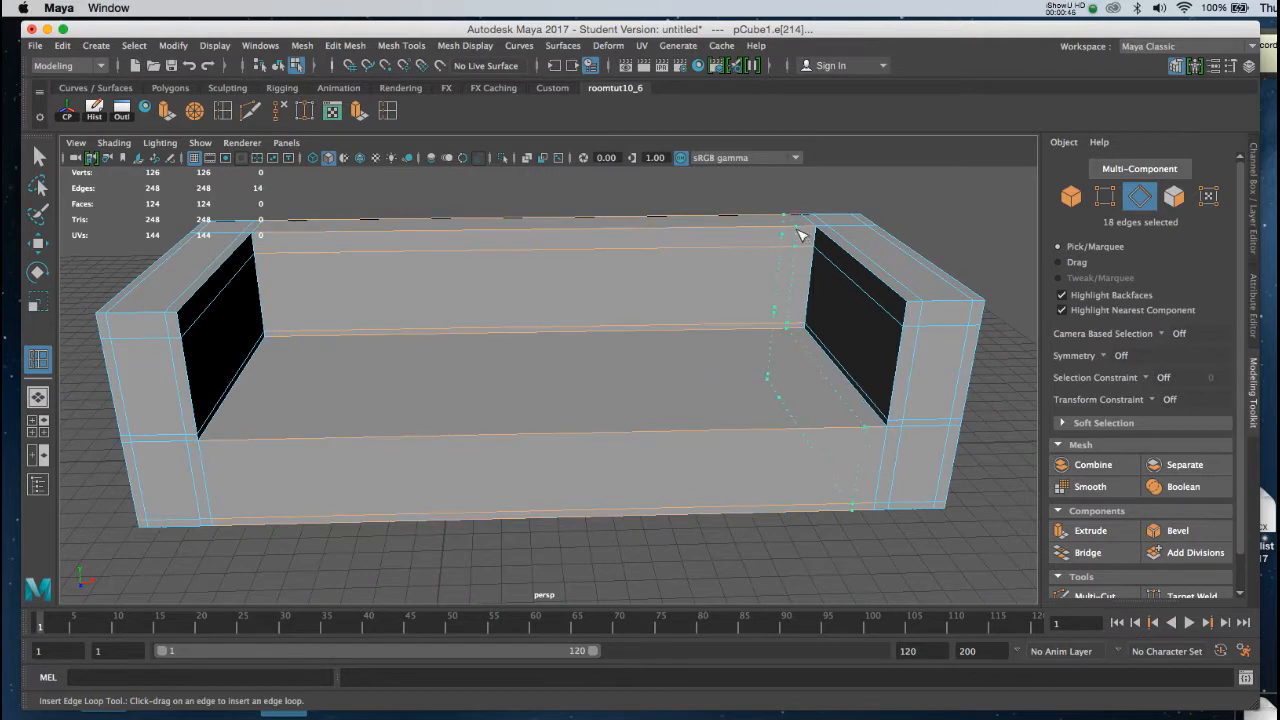
{"action": "left_click", "coordinate": [815, 233]}
{"action": "left_click_drag", "start_coordinate": [714, 243], "coordinate": [356, 271], "text": "alt"}
{"action": "left_click", "coordinate": [449, 289]}
{"action": "left_click_drag", "start_coordinate": [449, 289], "coordinate": [688, 304], "text": "alt"}
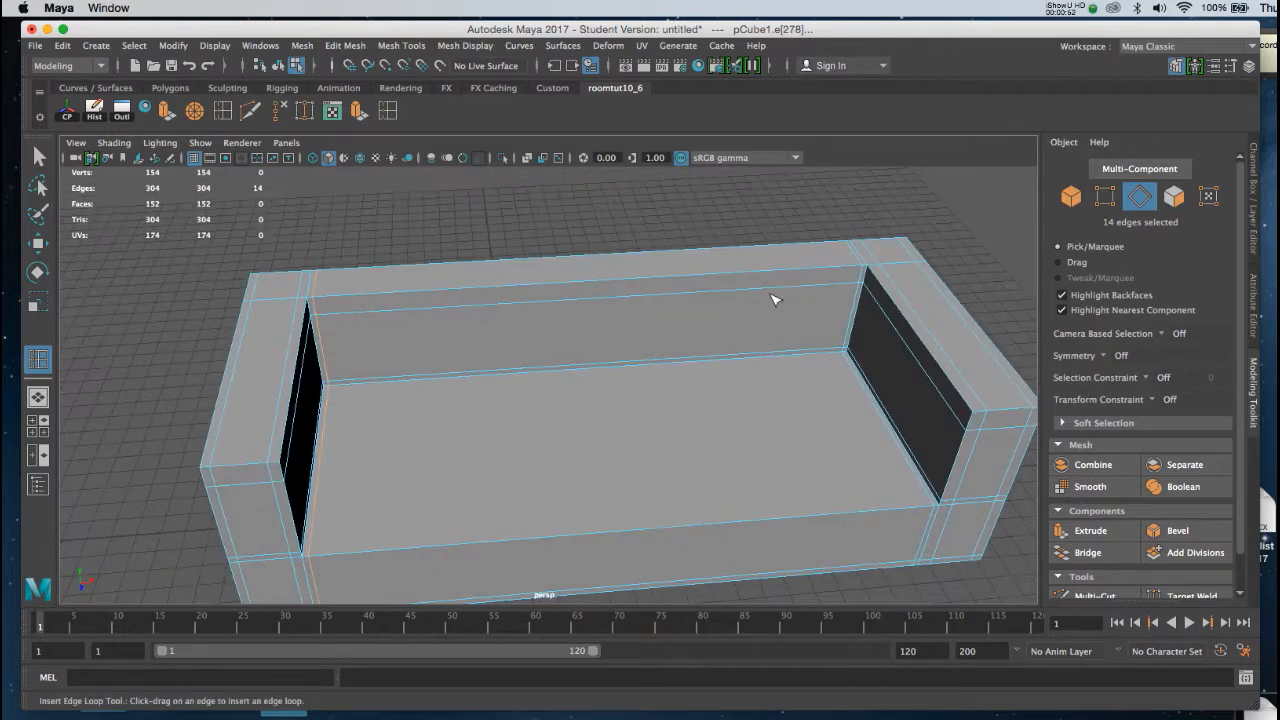
{"action": "left_click_drag", "start_coordinate": [881, 285], "coordinate": [780, 346]}
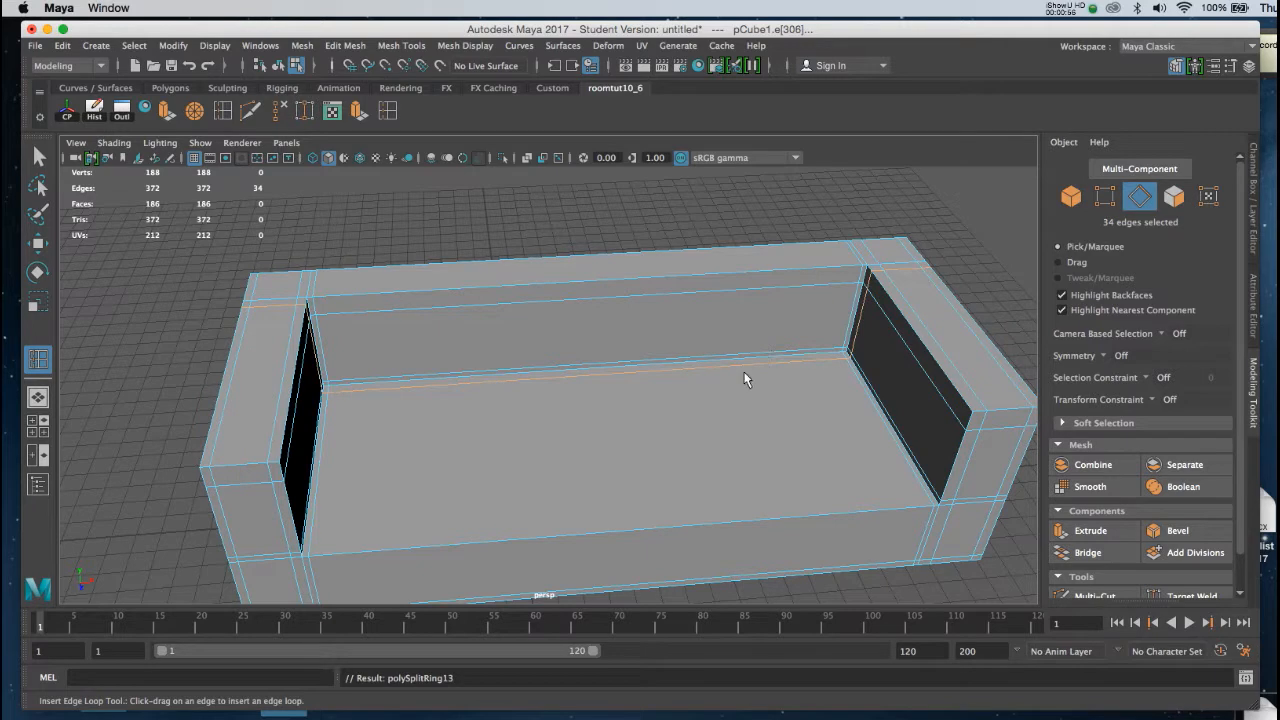
Step: Preview the smoothed sofa in object mode, inspect it from several angles, and restore the unsmoothed display
{"action": "key", "text": "3"}
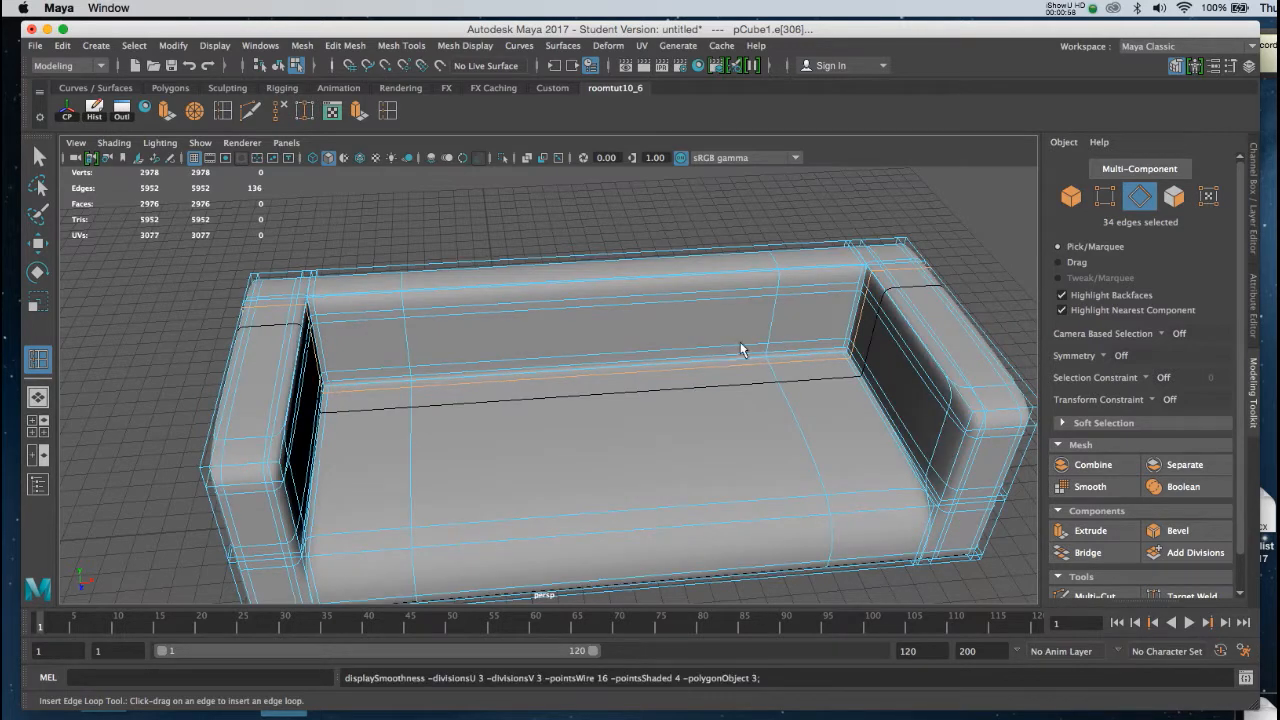
{"action": "key", "text": "w"}
{"action": "right_click_drag", "start_coordinate": [672, 280], "coordinate": [690, 232]}
{"action": "left_click", "coordinate": [690, 232]}
{"action": "left_click_drag", "start_coordinate": [712, 240], "coordinate": [580, 251], "text": "alt"}
{"action": "right_click_drag", "start_coordinate": [580, 251], "coordinate": [598, 402], "text": "alt"}
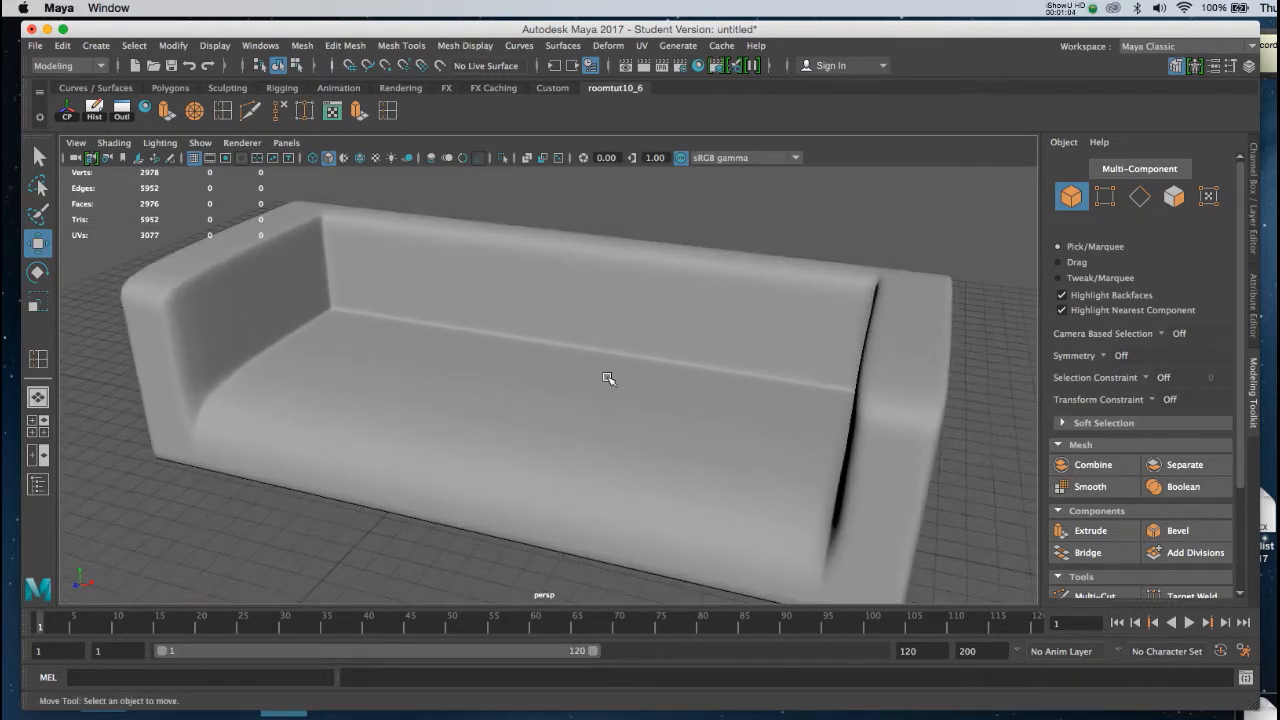
{"action": "left_click_drag", "start_coordinate": [588, 363], "coordinate": [603, 374], "text": "alt"}
{"action": "right_click_drag", "start_coordinate": [613, 362], "coordinate": [660, 343]}
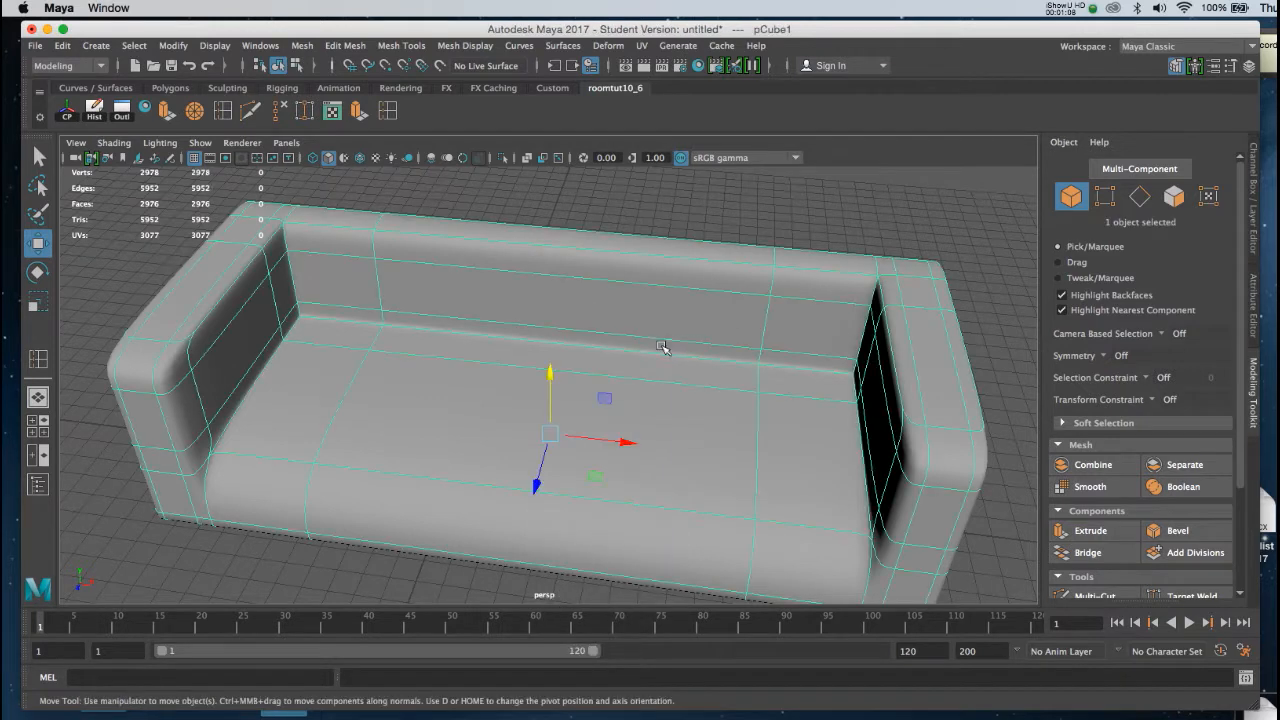
{"action": "key", "text": "1"}
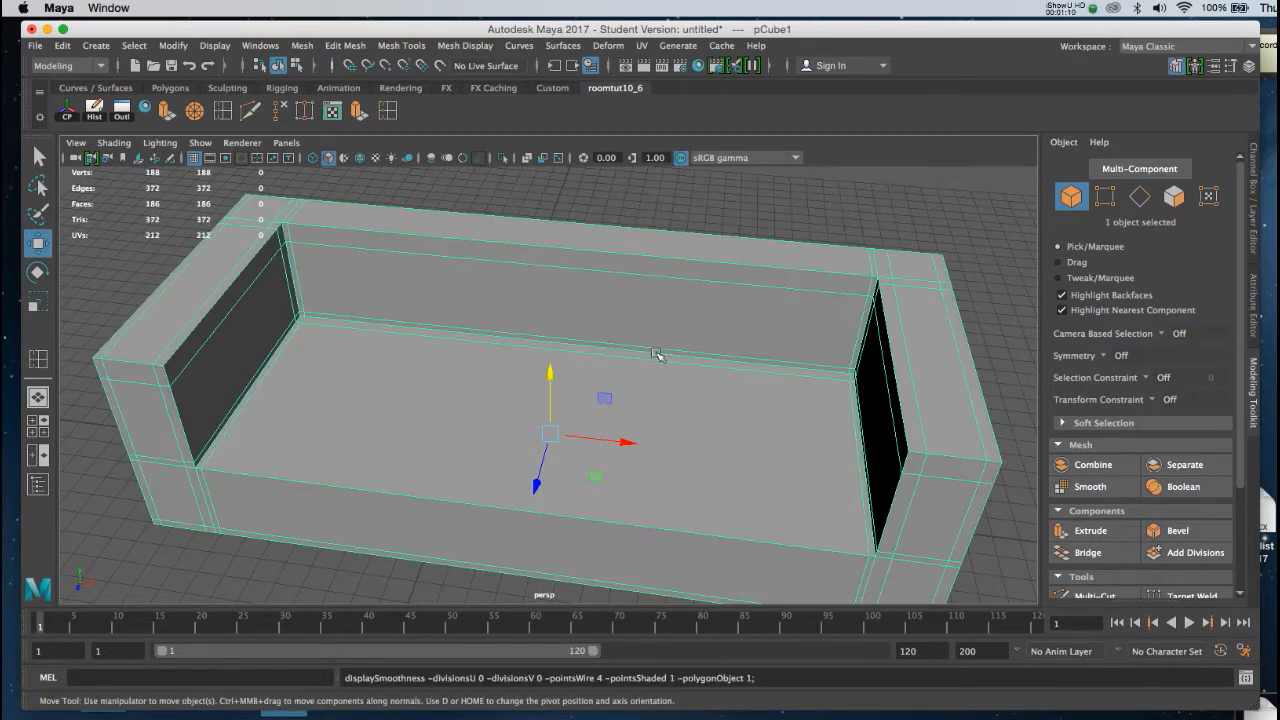
{"action": "scroll", "coordinate": [645, 347], "scroll_direction": "down", "scroll_amount": 3}
{"action": "left_click_drag", "start_coordinate": [645, 347], "coordinate": [608, 303], "text": "alt"}
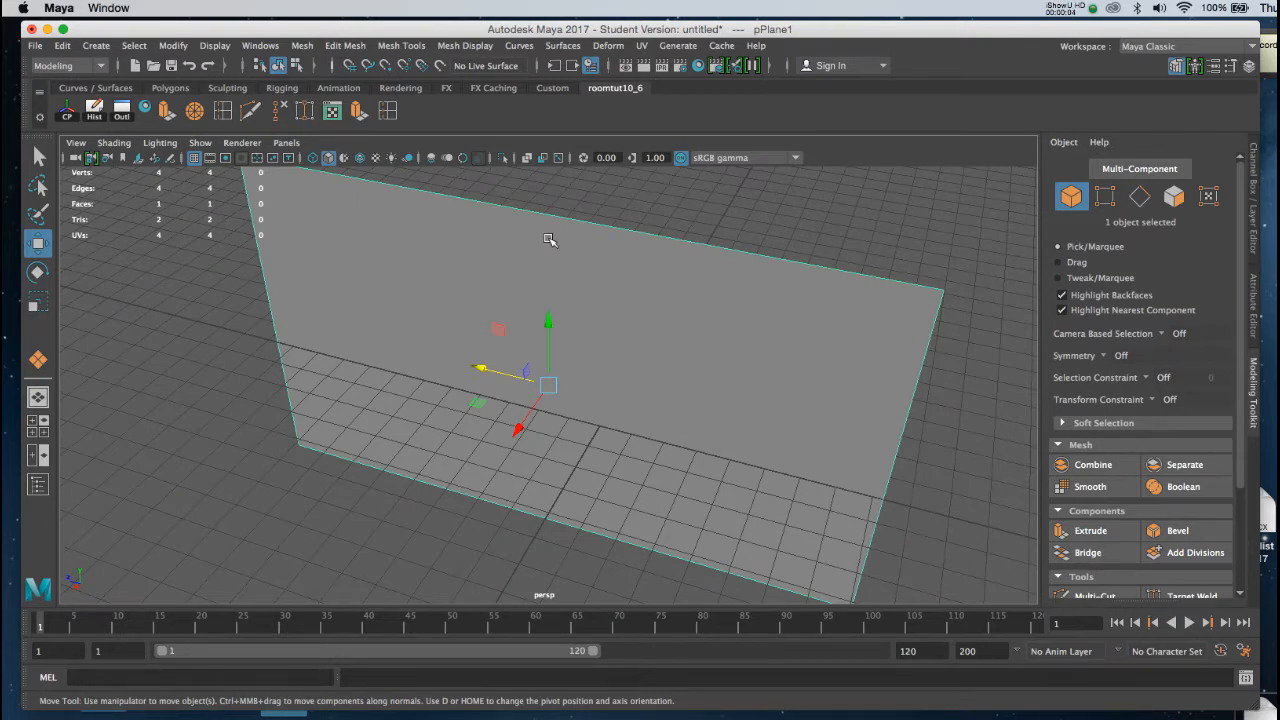
Step: Select one vertical end edge of the upright plane and extrude it at a right angle to form a second wall
{"action": "right_click_drag", "start_coordinate": [665, 327], "coordinate": [606, 238], "text": "alt"}
{"action": "left_click_drag", "start_coordinate": [663, 317], "coordinate": [646, 303], "text": "alt"}
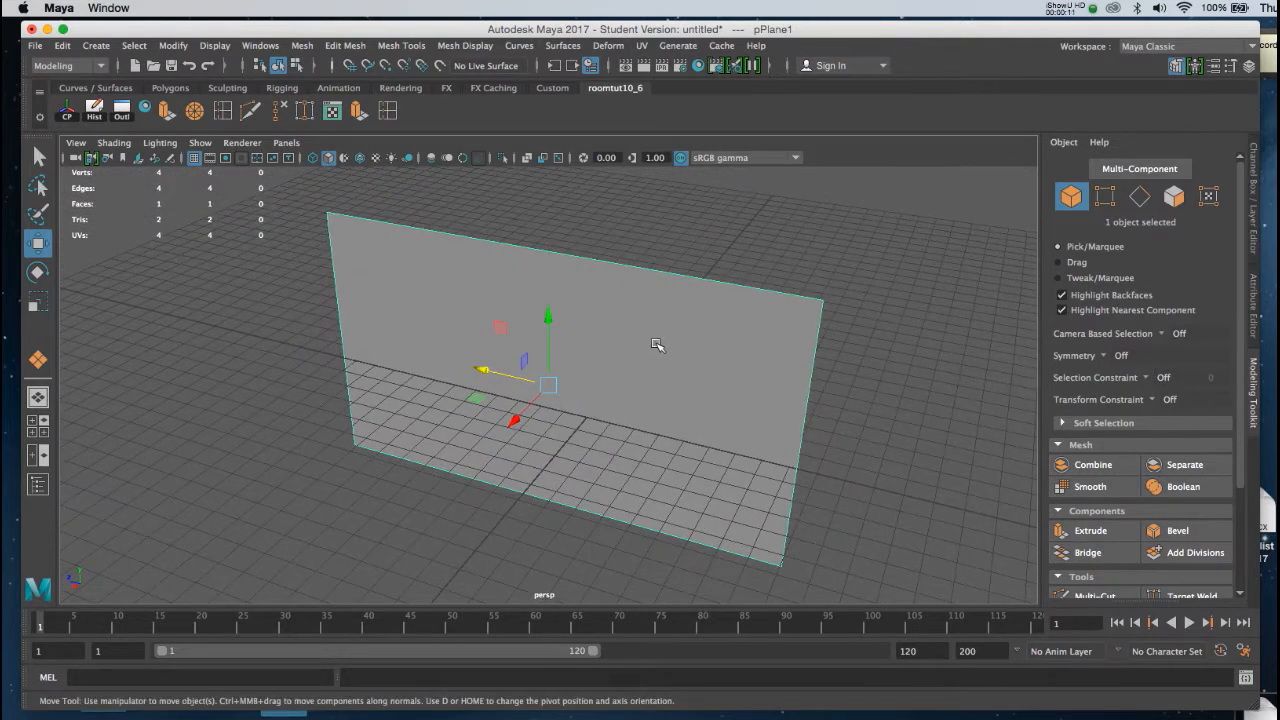
{"action": "right_click", "coordinate": [657, 345]}
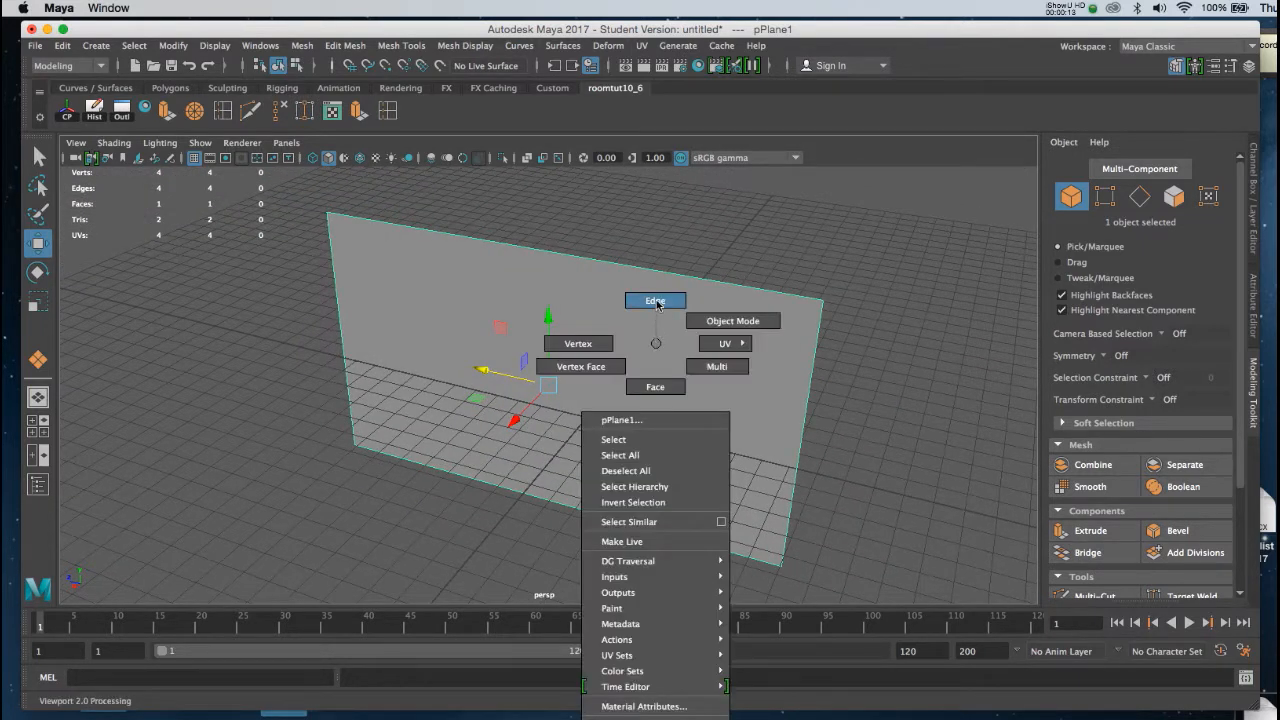
{"action": "left_click", "coordinate": [655, 300]}
{"action": "left_click", "coordinate": [810, 406]}
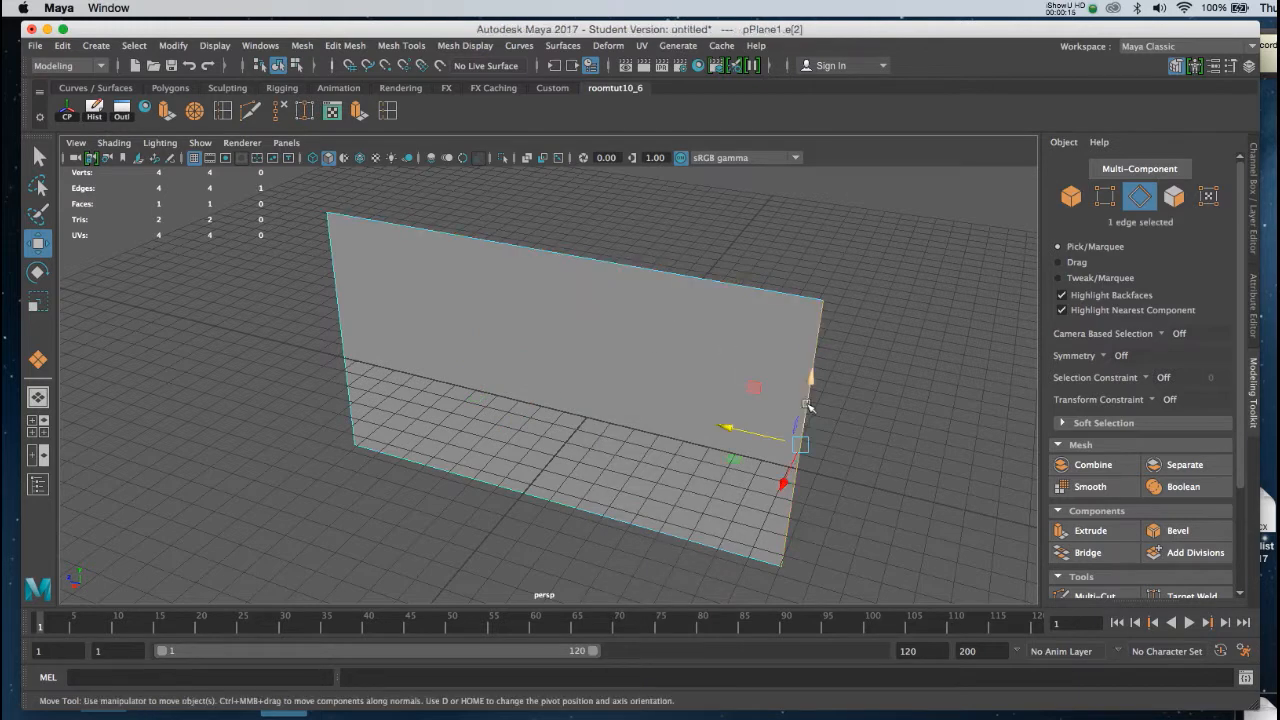
{"action": "left_click_drag", "start_coordinate": [748, 375], "coordinate": [709, 380], "text": "alt"}
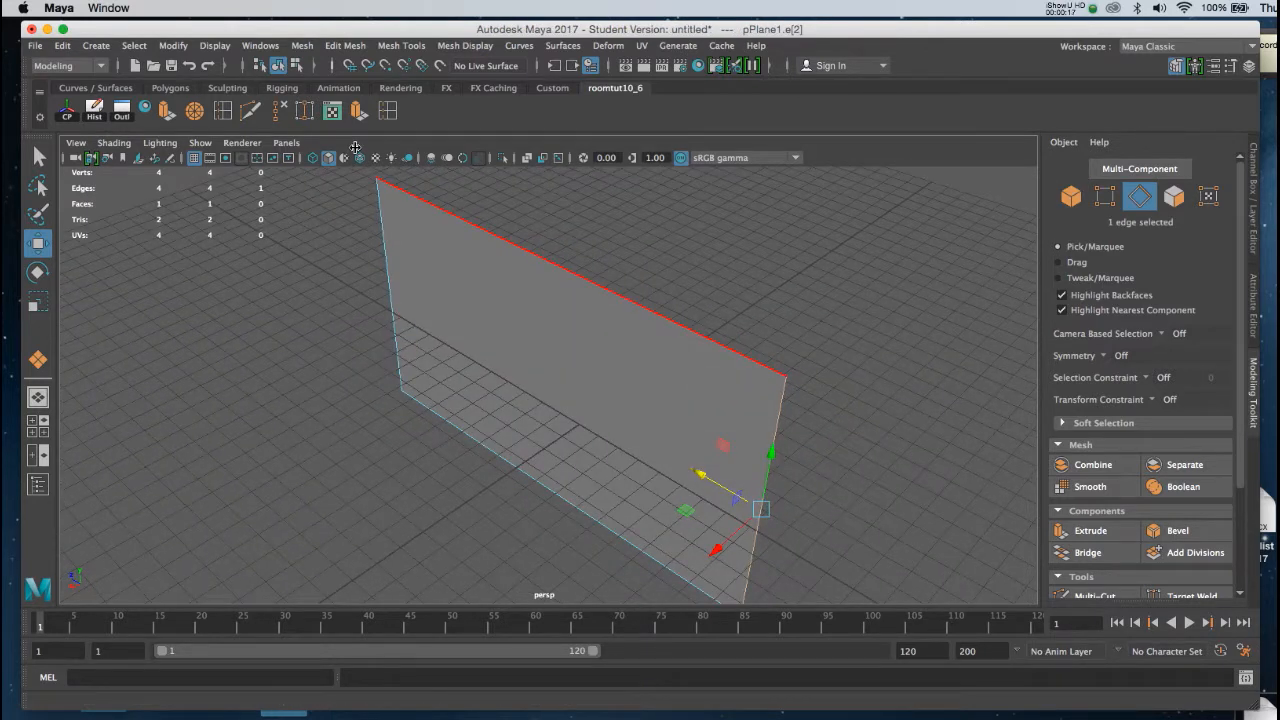
{"action": "left_click", "coordinate": [359, 116]}
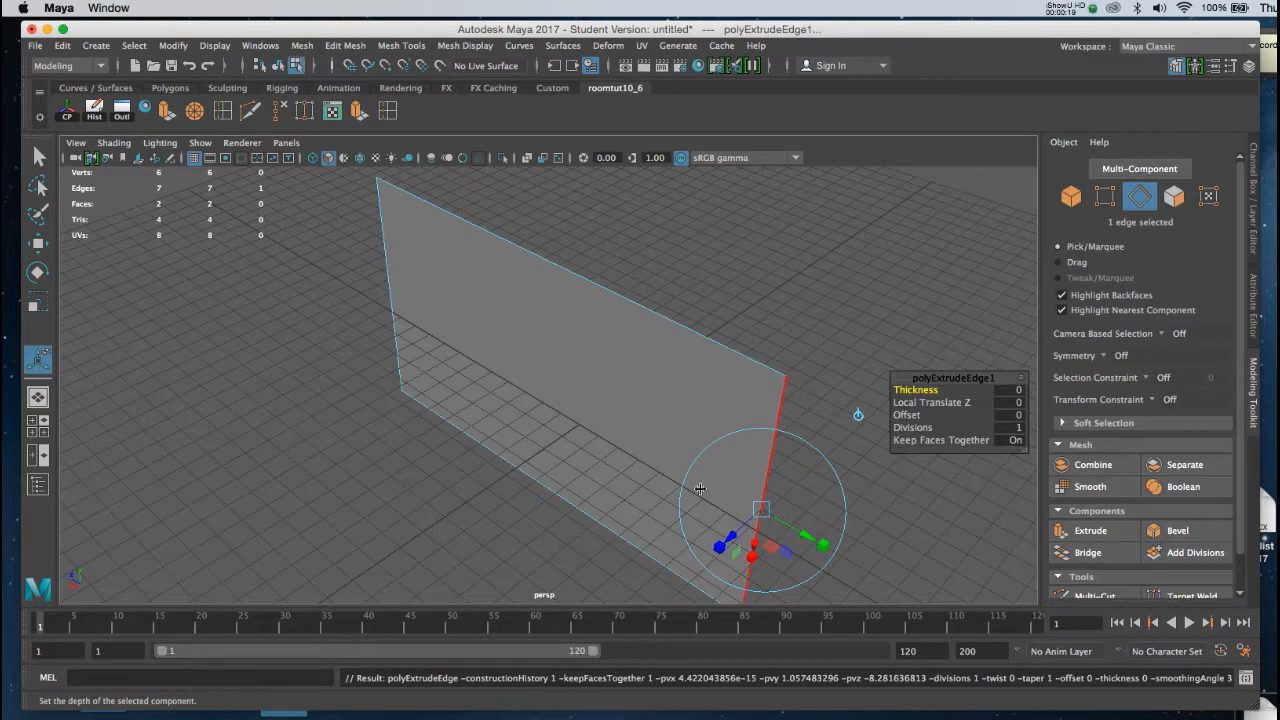
{"action": "left_click_drag", "start_coordinate": [752, 530], "coordinate": [862, 476]}
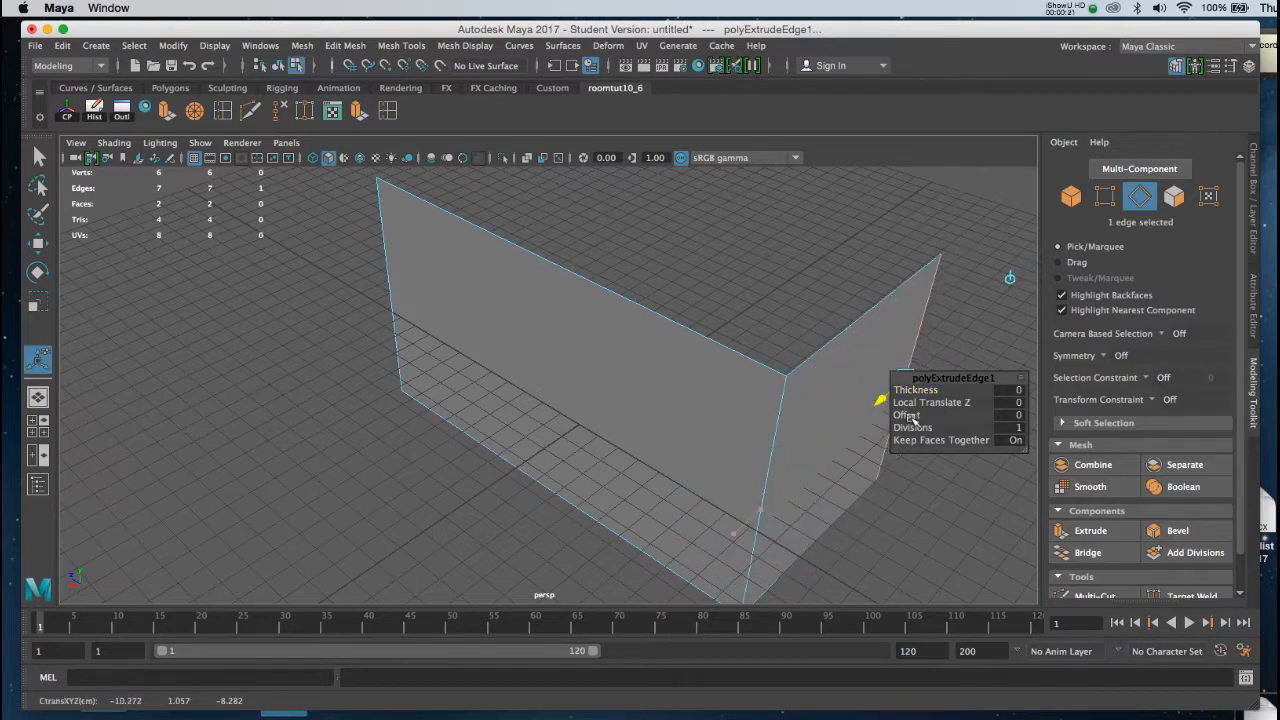
Step: Switch to the four-view layout to inspect the walls from several directions
{"action": "key", "text": "space"}
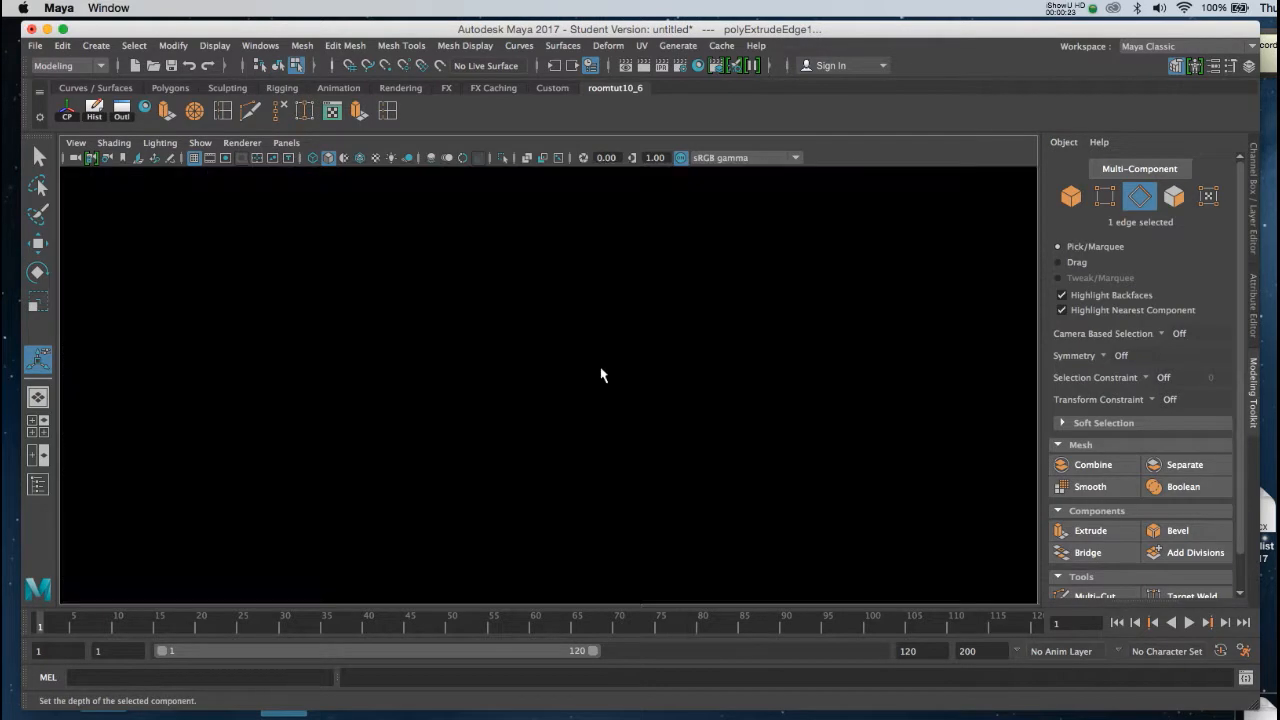
{"action": "key", "text": "space"}
{"action": "left_click_drag", "start_coordinate": [573, 267], "coordinate": [460, 294], "text": "alt"}
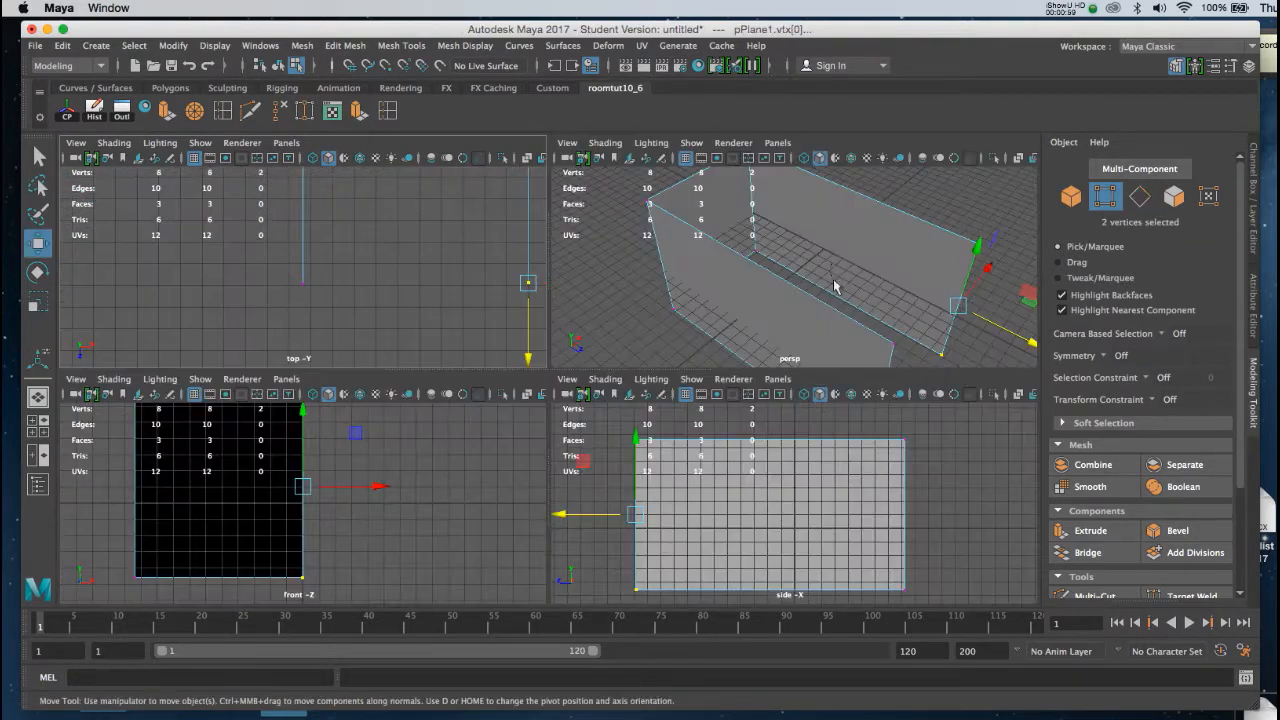
Step: Select the free vertical end edge of the far long wall and extrude it across to form the fourth wall
{"action": "key", "text": "space"}
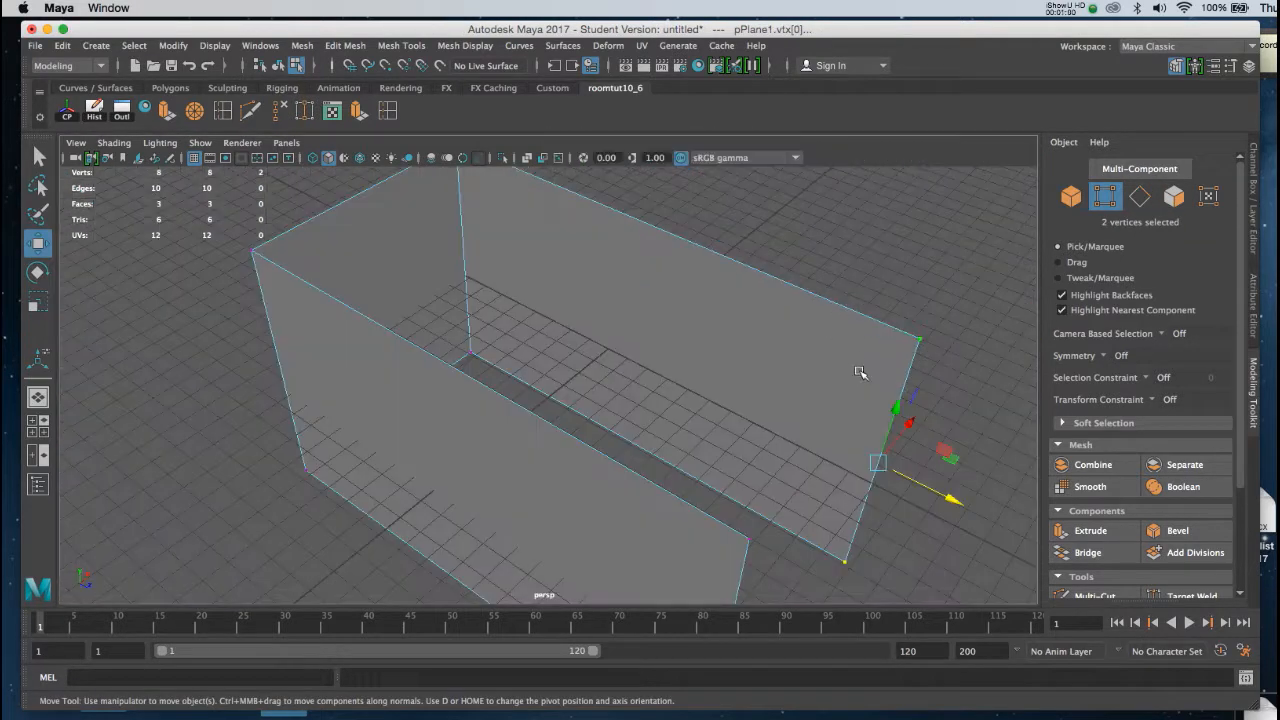
{"action": "right_click", "coordinate": [858, 373]}
{"action": "right_click_drag", "start_coordinate": [858, 373], "coordinate": [853, 330]}
{"action": "left_click", "coordinate": [900, 398]}
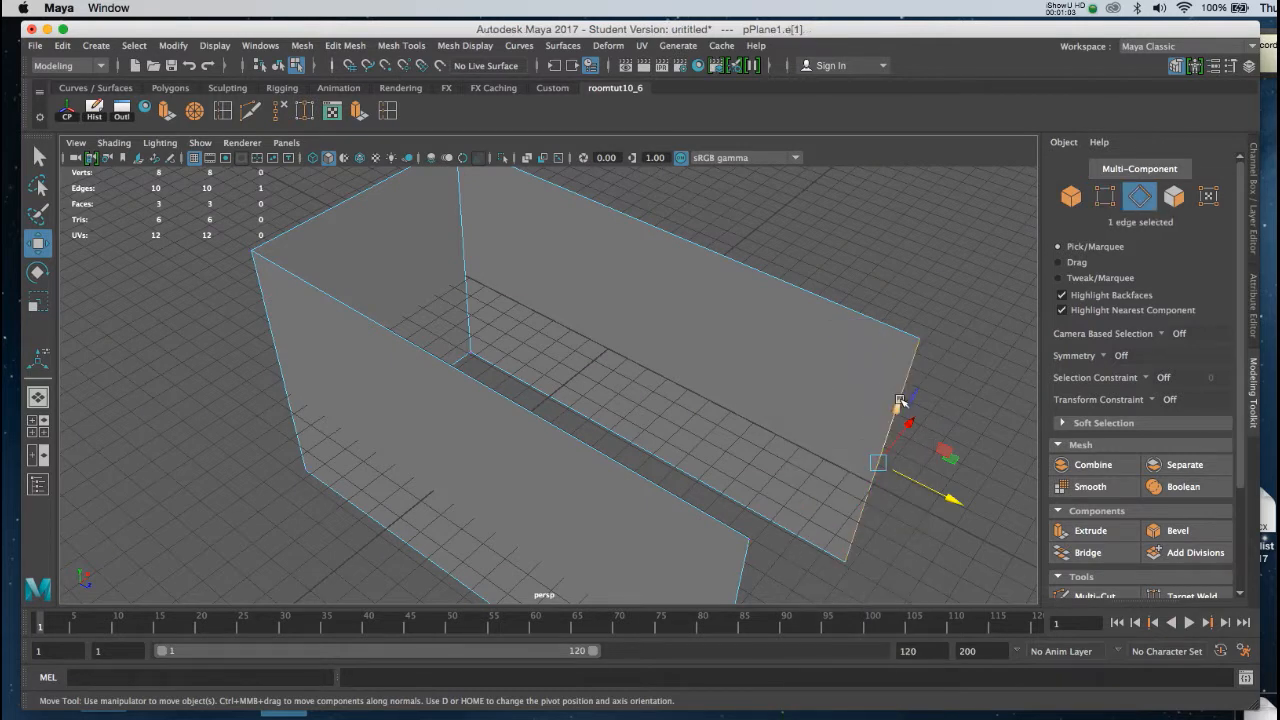
{"action": "left_click", "coordinate": [170, 117]}
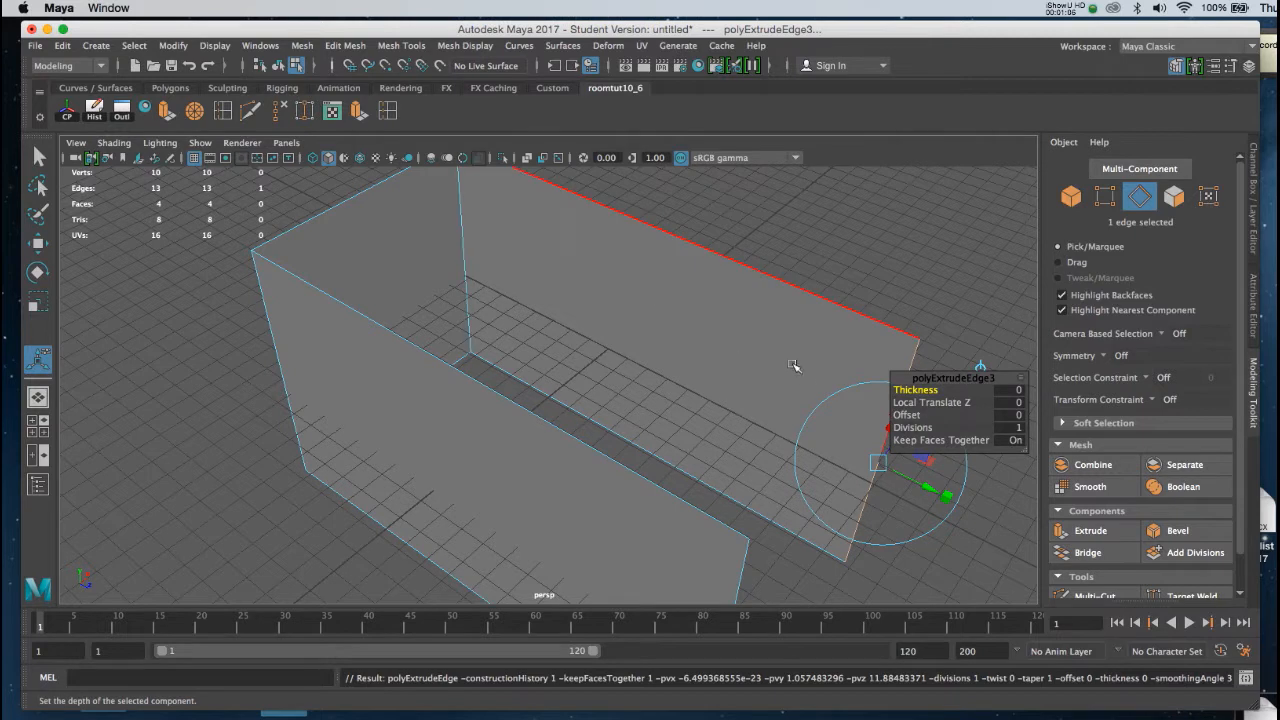
{"action": "scroll", "coordinate": [823, 331], "scroll_direction": "down", "scroll_amount": 5}
{"action": "left_click_drag", "start_coordinate": [774, 414], "coordinate": [638, 390], "text": "alt"}
{"action": "right_click_drag", "start_coordinate": [638, 387], "coordinate": [645, 373]}
{"action": "left_click_drag", "start_coordinate": [645, 373], "coordinate": [609, 371], "text": "alt"}
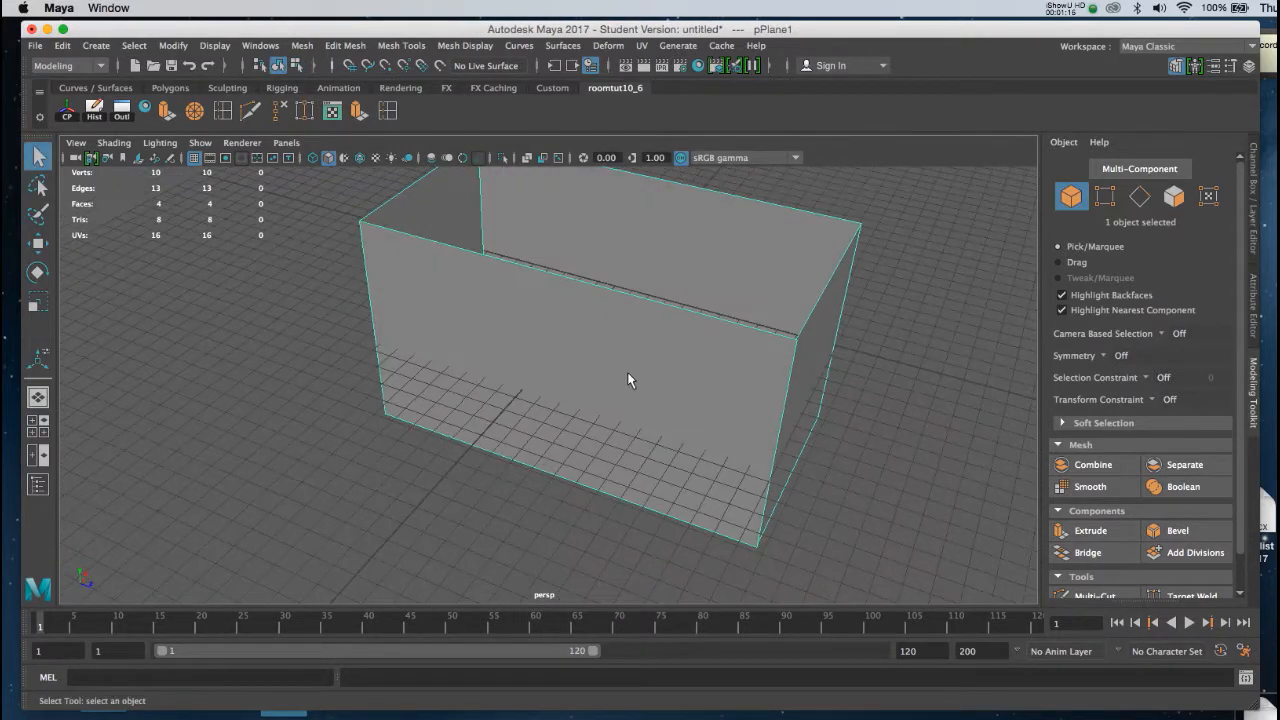
Step: Insert a horizontal edge loop around all four walls, slightly above mid-height
{"action": "left_click", "coordinate": [304, 111]}
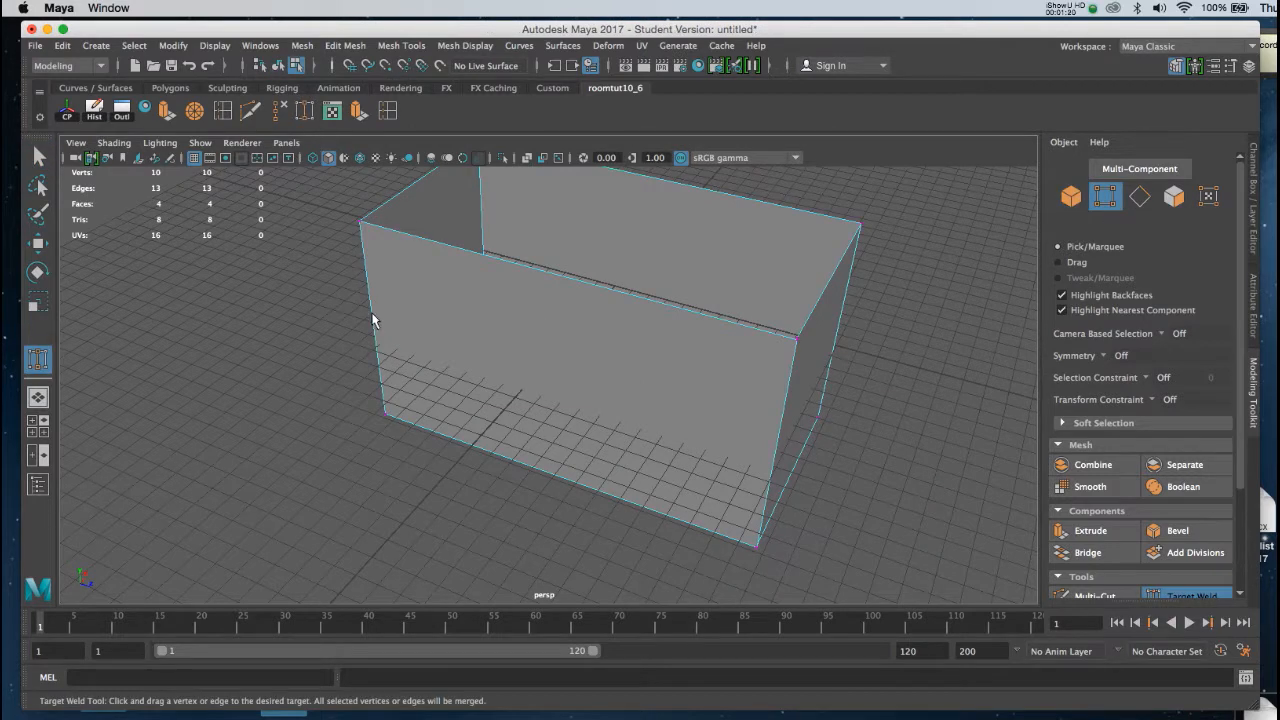
{"action": "right_click_drag", "start_coordinate": [429, 305], "coordinate": [485, 280]}
{"action": "left_click", "coordinate": [389, 112]}
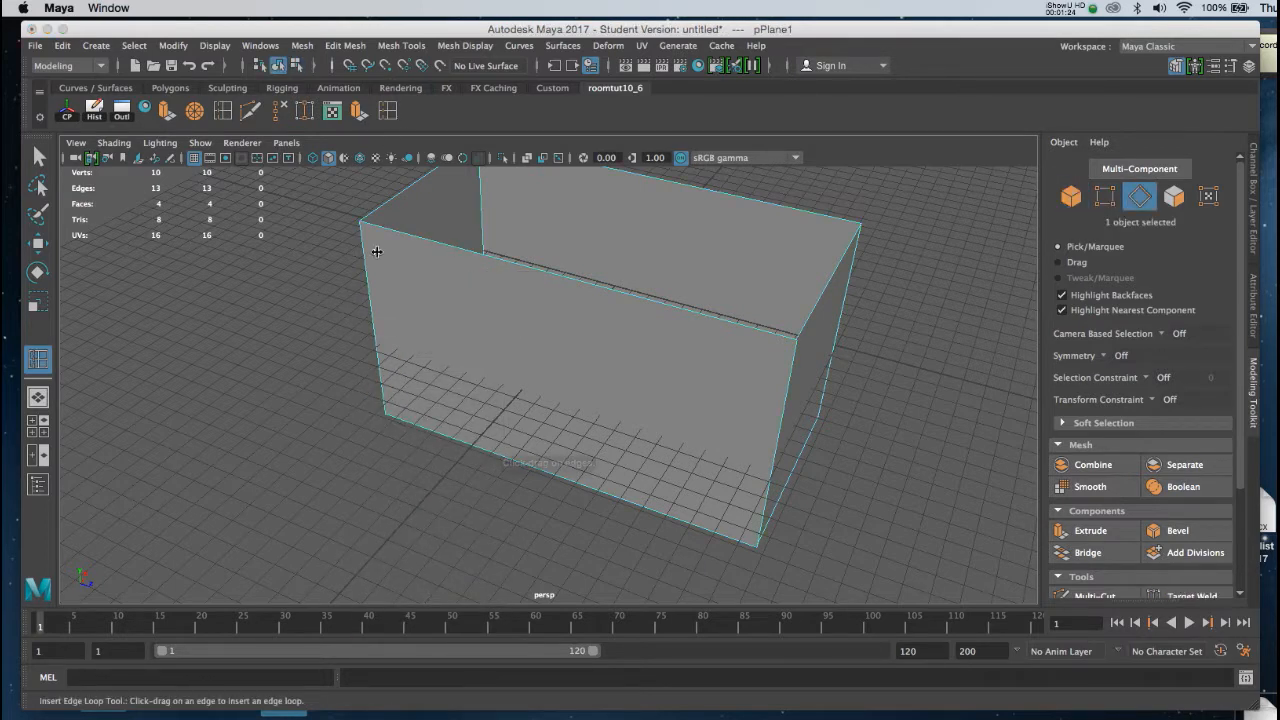
{"action": "left_click", "coordinate": [370, 302]}
Step: Scale the new edge loop outward so the walls bulge, and move it downward
{"action": "left_click_drag", "start_coordinate": [562, 307], "coordinate": [660, 300], "text": "alt"}
{"action": "key", "text": "r"}
{"action": "key", "text": "w"}
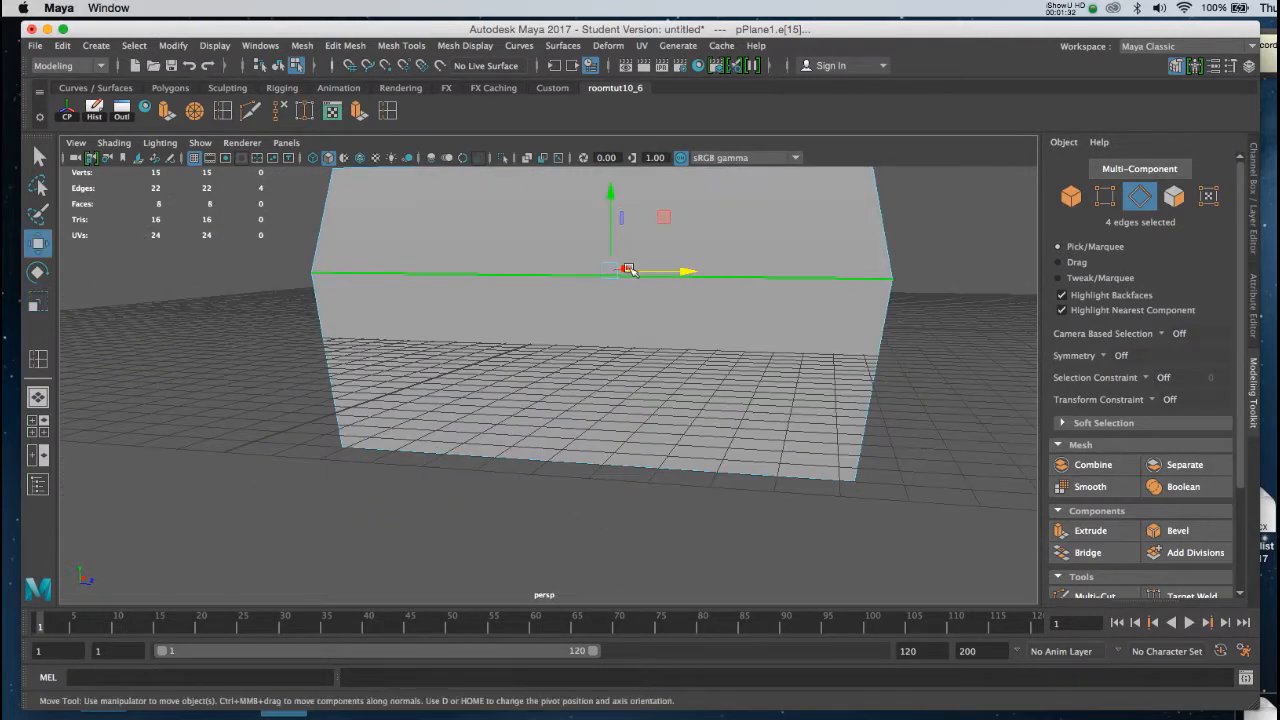
{"action": "left_click_drag", "start_coordinate": [609, 188], "coordinate": [658, 321]}
Step: Inspect the walls from several angles and examine the unjoined vertical corner up close
{"action": "right_click_drag", "start_coordinate": [603, 311], "coordinate": [651, 443], "text": "alt"}
{"action": "middle_click_drag", "start_coordinate": [706, 362], "coordinate": [580, 357], "text": "alt"}
{"action": "left_click_drag", "start_coordinate": [580, 357], "coordinate": [626, 370], "text": "alt"}
{"action": "right_click_drag", "start_coordinate": [626, 370], "coordinate": [583, 371], "text": "alt"}
{"action": "left_click_drag", "start_coordinate": [590, 372], "coordinate": [683, 383], "text": "alt"}
{"action": "middle_click_drag", "start_coordinate": [685, 380], "coordinate": [648, 362], "text": "alt"}
{"action": "left_click_drag", "start_coordinate": [648, 362], "coordinate": [563, 369], "text": "alt"}
{"action": "middle_click_drag", "start_coordinate": [563, 369], "coordinate": [594, 303], "text": "alt"}
{"action": "left_click_drag", "start_coordinate": [592, 352], "coordinate": [584, 303], "text": "alt"}
{"action": "right_click_drag", "start_coordinate": [584, 303], "coordinate": [634, 442], "text": "alt"}
{"action": "left_click_drag", "start_coordinate": [620, 352], "coordinate": [660, 366], "text": "alt"}
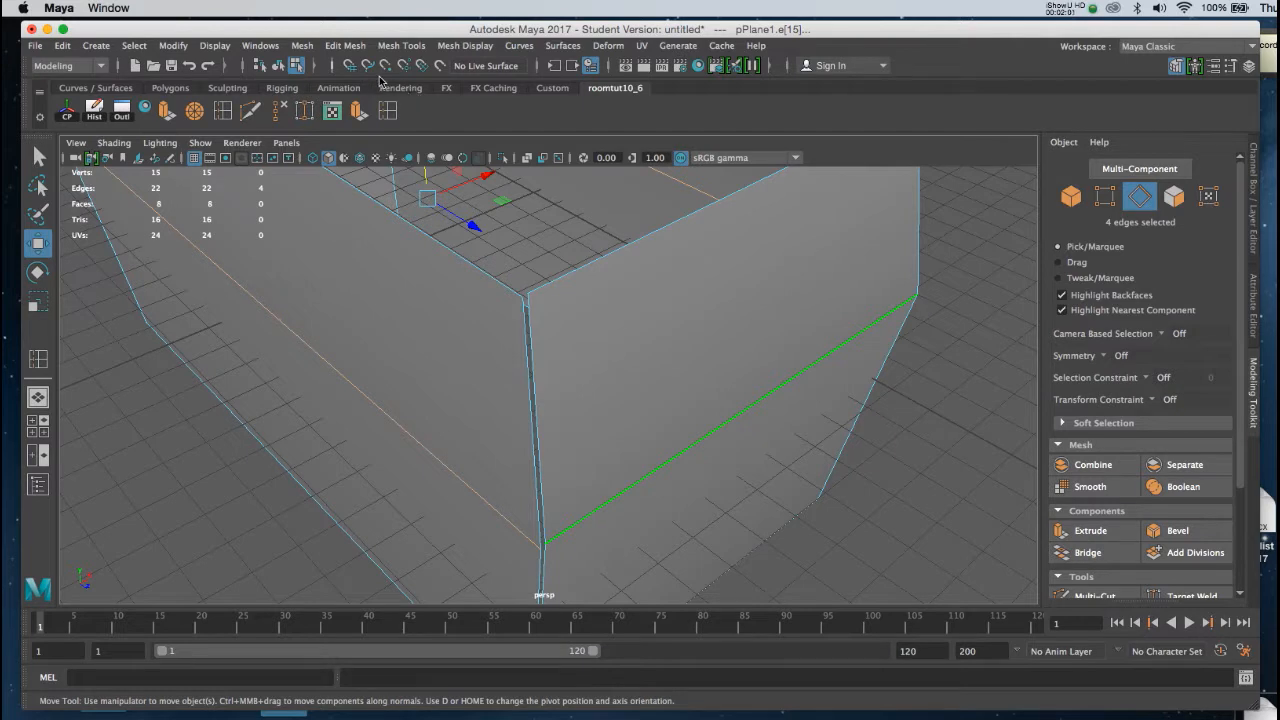
Step: Add the Merge to Center command to the custom roomtut10_6 shelf
{"action": "left_click", "coordinate": [400, 46]}
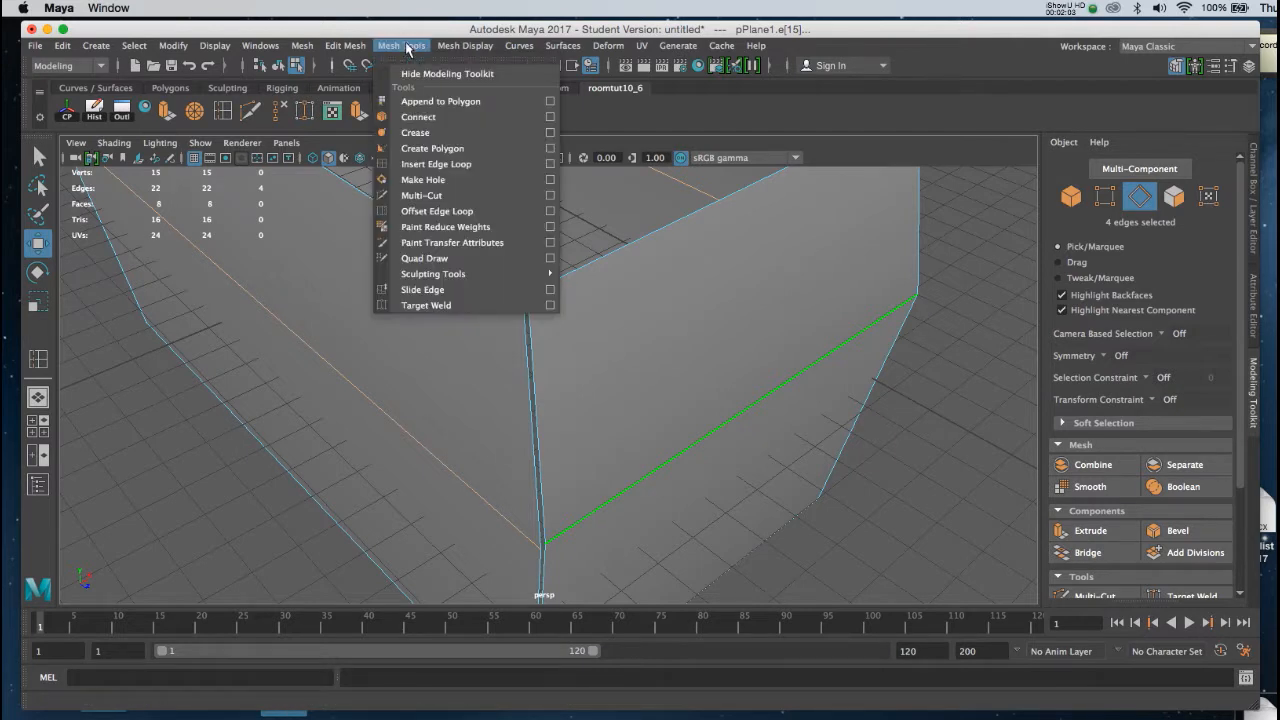
{"action": "mouse_move", "coordinate": [352, 50]}
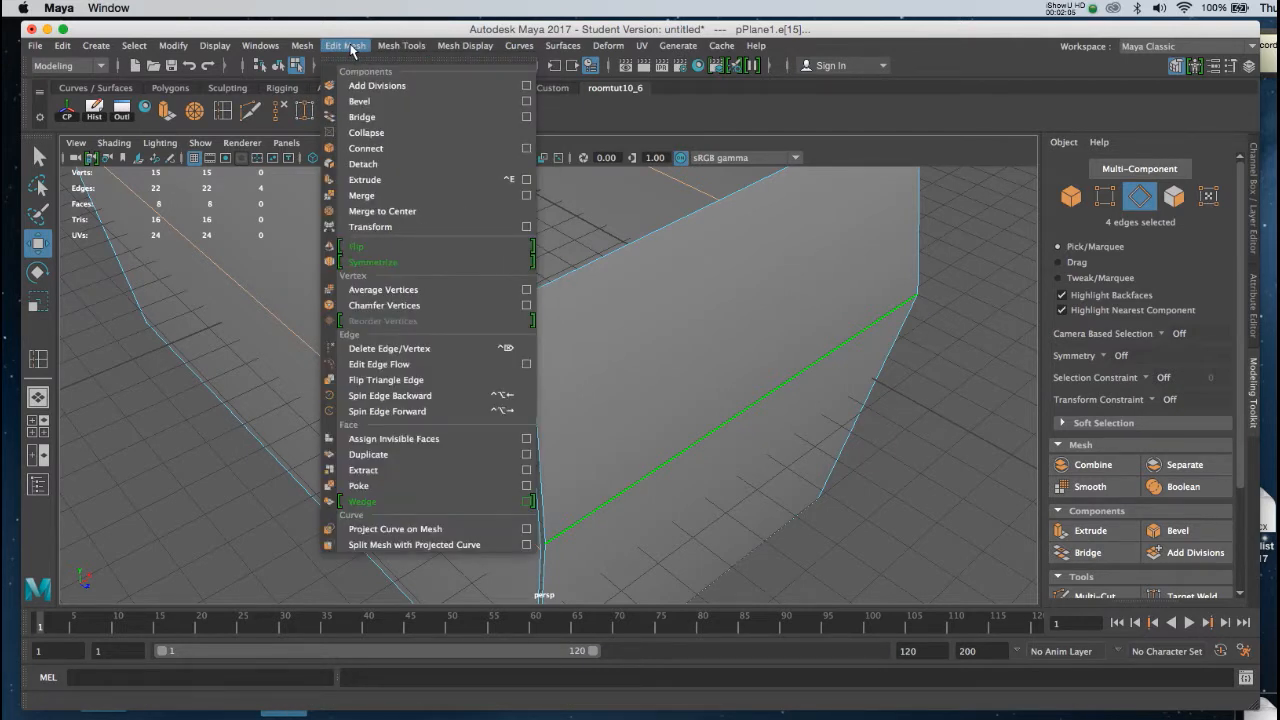
{"action": "left_click", "coordinate": [388, 196]}
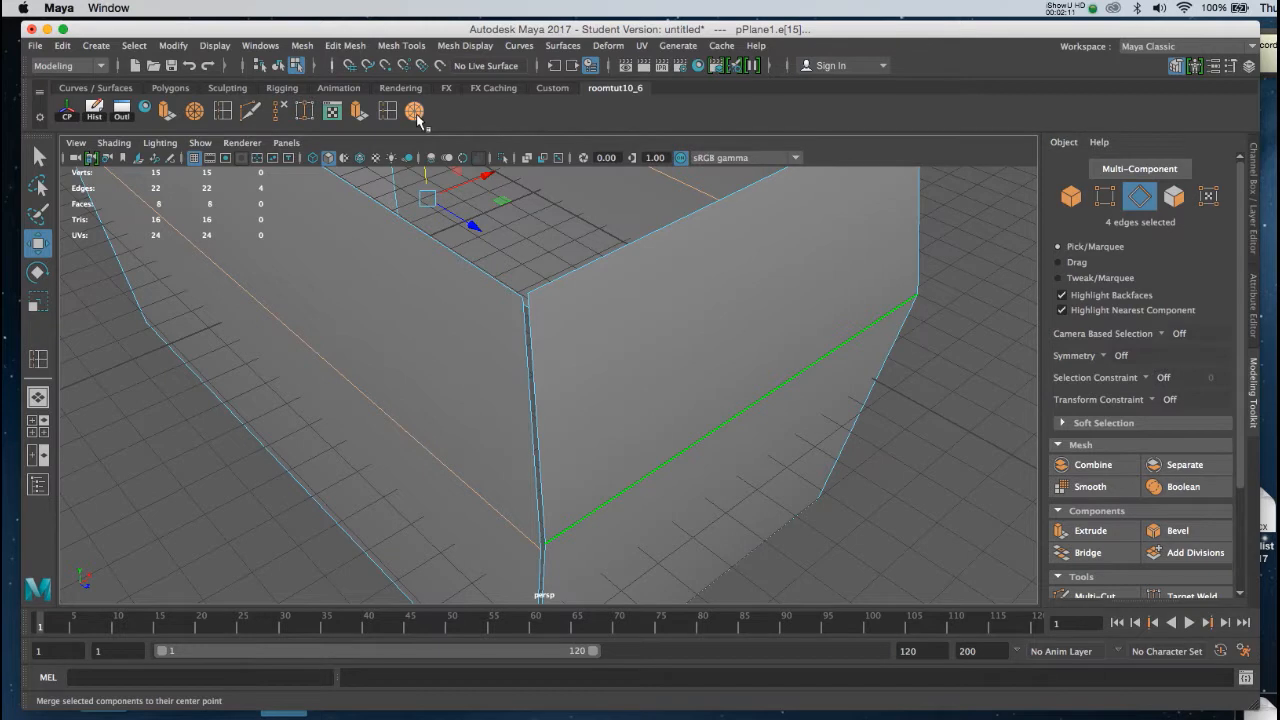
Step: Merge the two top vertices of the open wall corner to their center
{"action": "right_click_drag", "start_coordinate": [556, 289], "coordinate": [490, 296]}
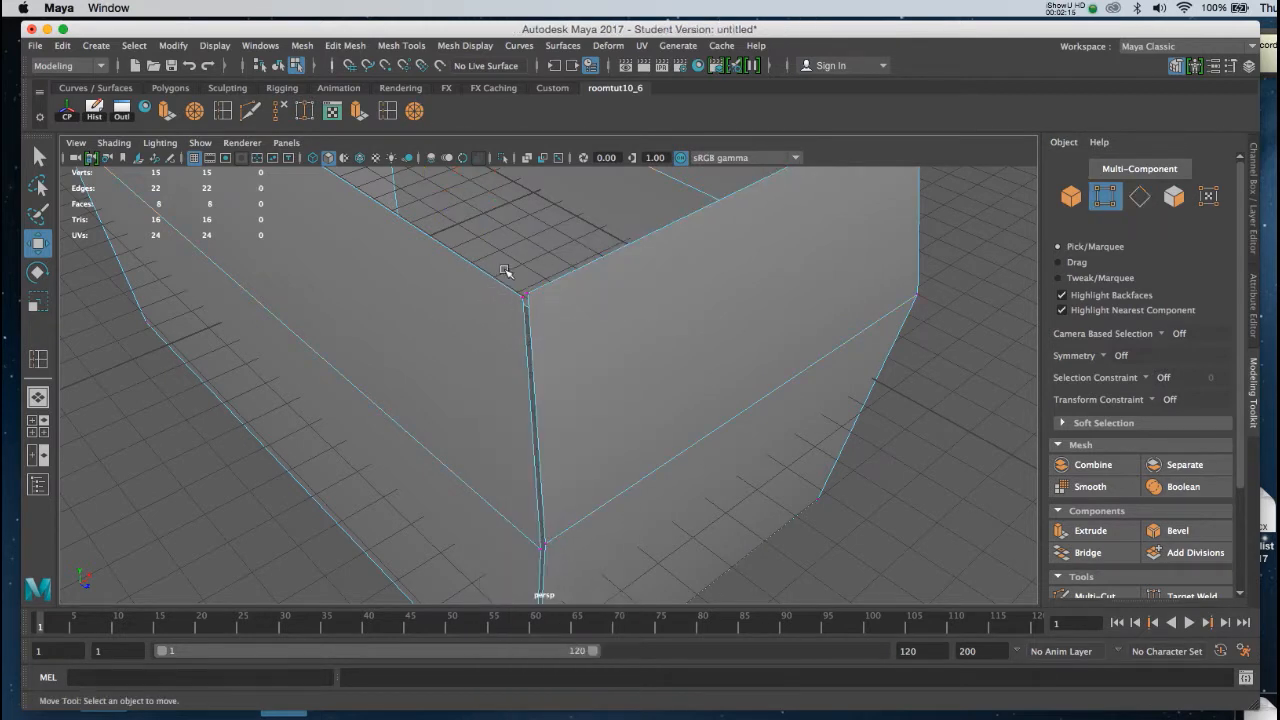
{"action": "left_click_drag", "start_coordinate": [536, 306], "coordinate": [538, 308]}
{"action": "left_click", "coordinate": [513, 322]}
{"action": "scroll", "coordinate": [529, 364], "scroll_direction": "up", "scroll_amount": 5}
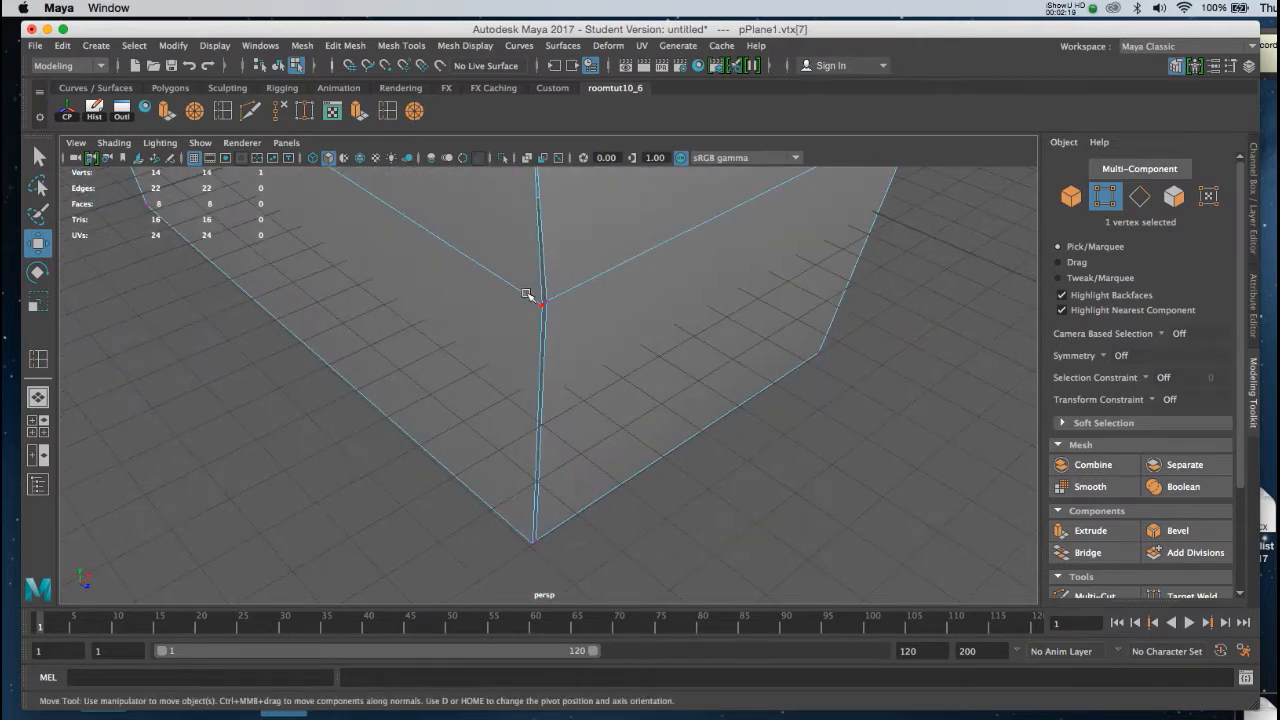
Step: Merge the middle vertex pair and the bottom vertex pair of the open corner to their centers
{"action": "scroll", "coordinate": [551, 383], "scroll_direction": "down", "scroll_amount": 2}
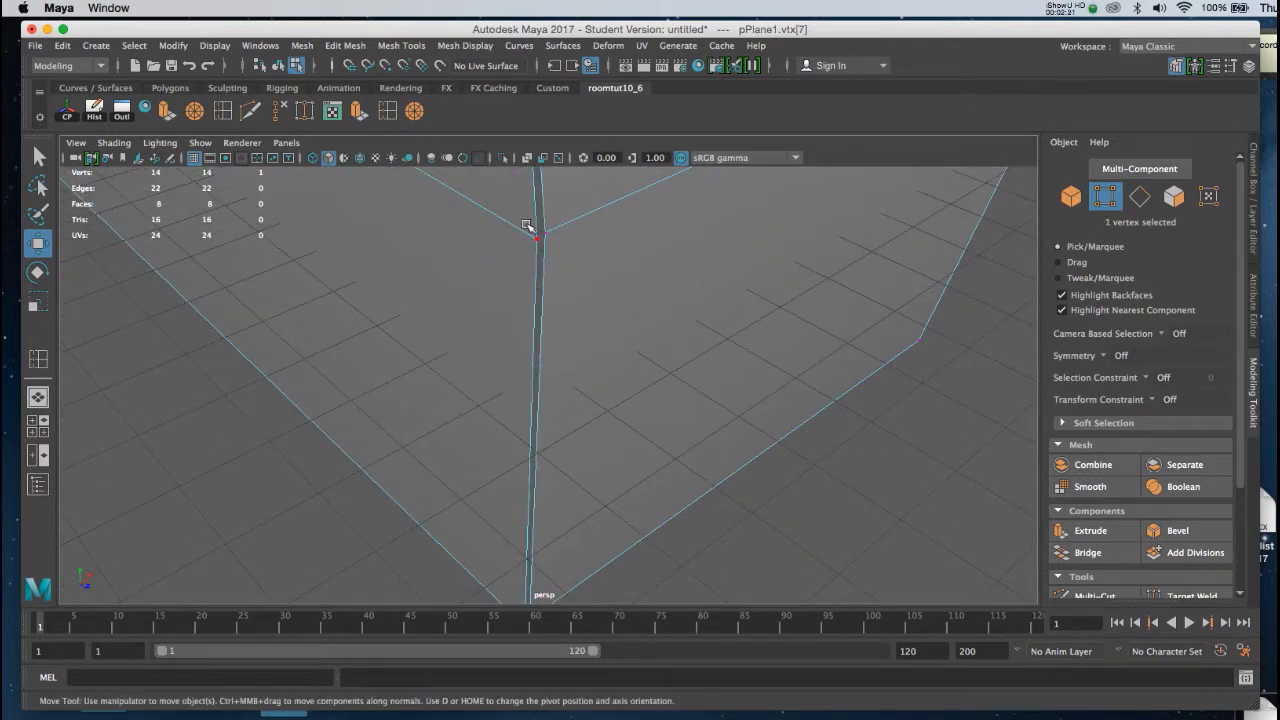
{"action": "left_click_drag", "start_coordinate": [553, 249], "coordinate": [553, 249]}
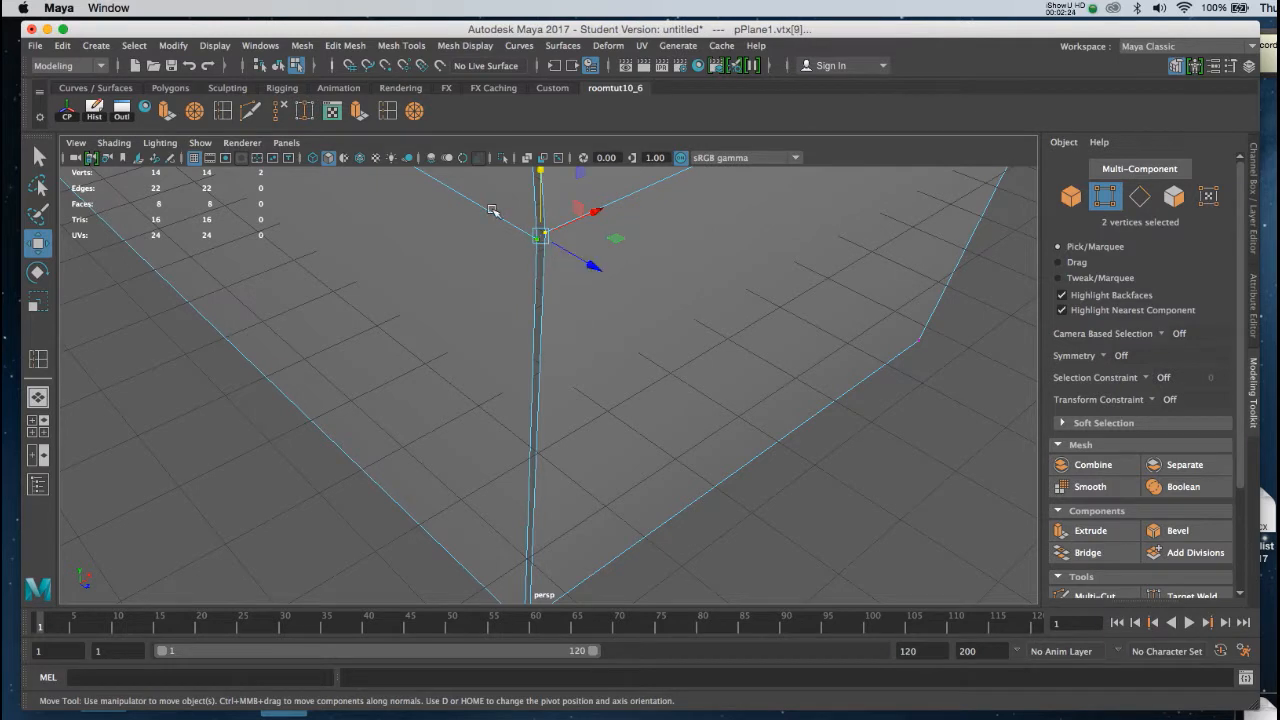
{"action": "left_click", "coordinate": [415, 111]}
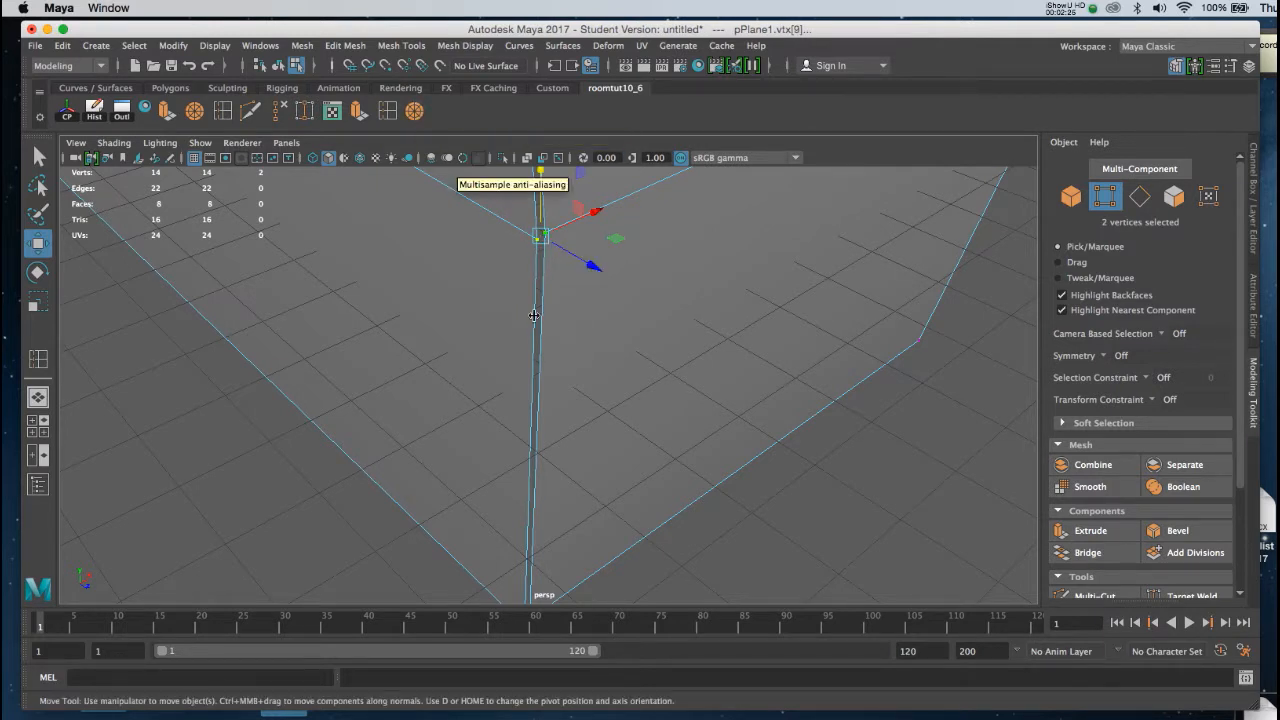
{"action": "middle_click_drag", "start_coordinate": [549, 374], "coordinate": [547, 338], "text": "alt"}
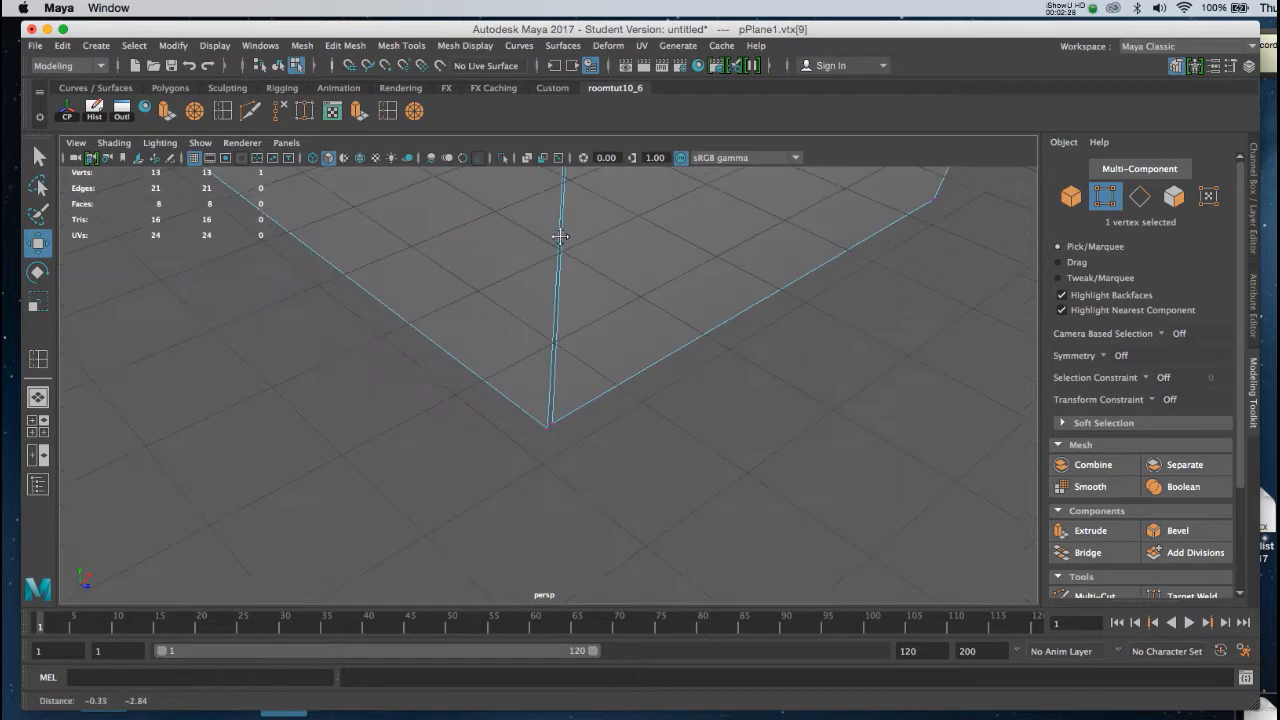
{"action": "left_click_drag", "start_coordinate": [532, 399], "coordinate": [558, 435]}
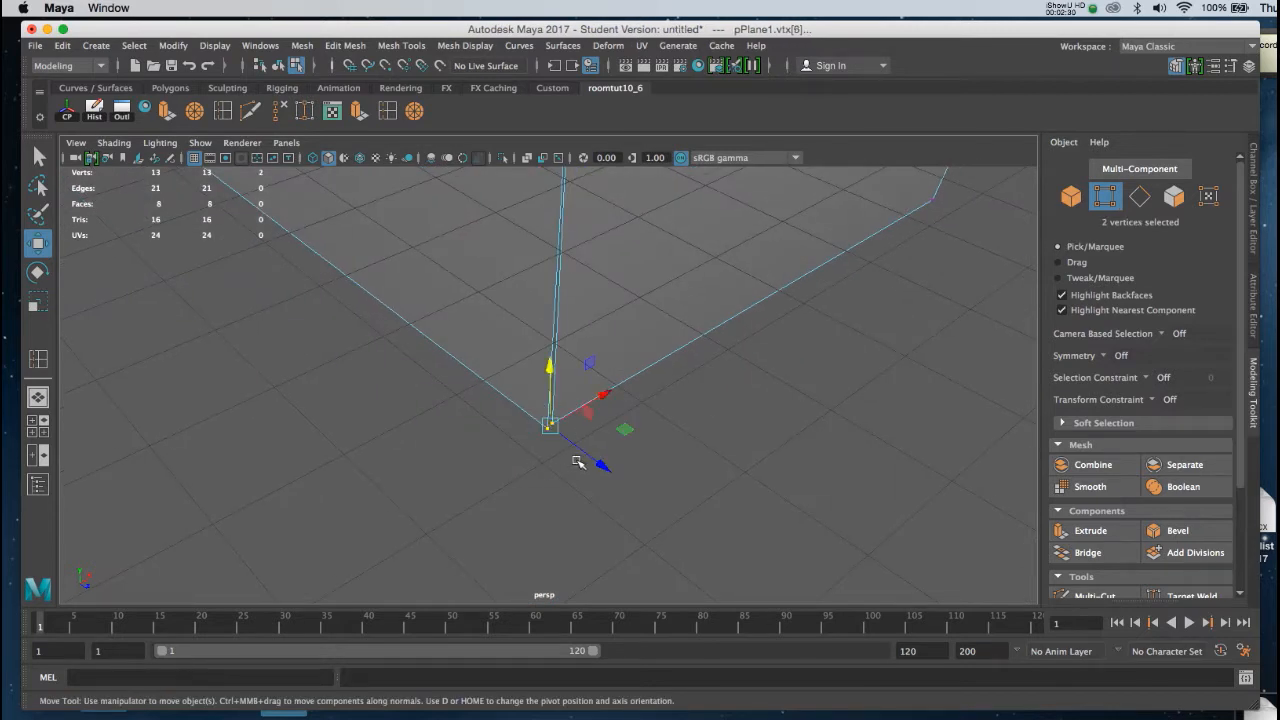
{"action": "key", "text": "g"}
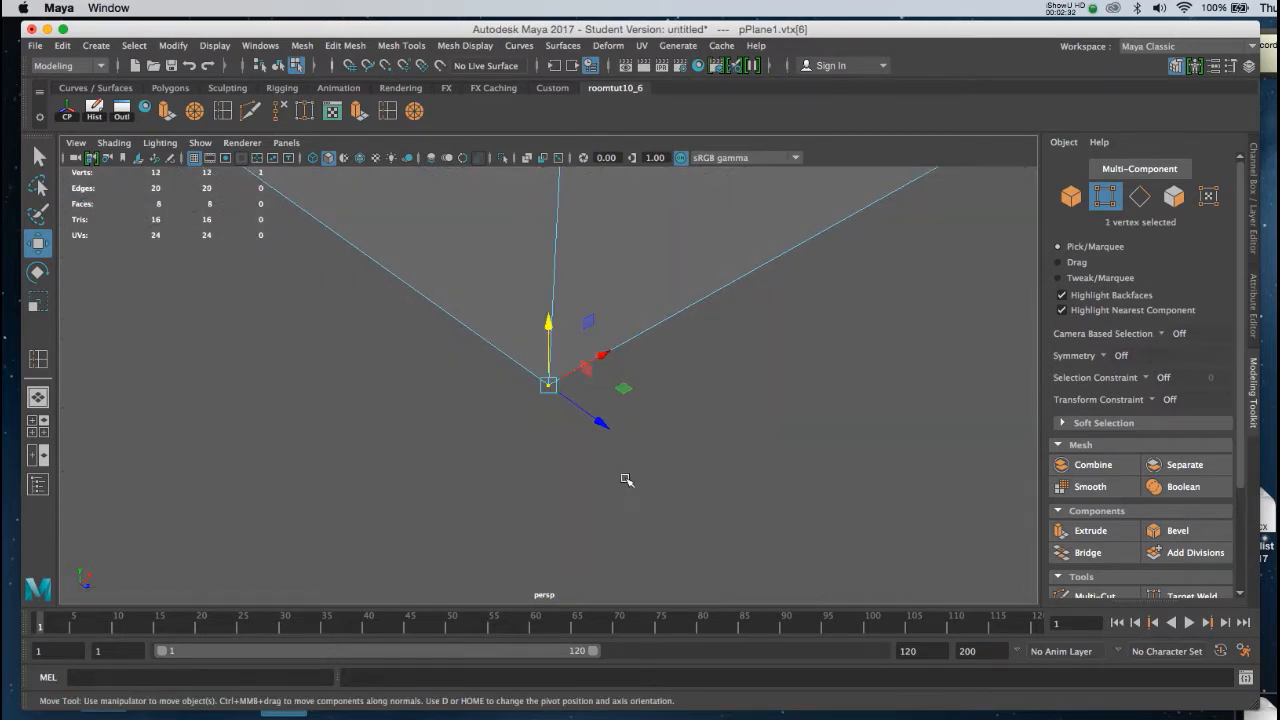
Step: Examine the walled shape and its joined corner from several angles
{"action": "right_click_drag", "start_coordinate": [633, 405], "coordinate": [468, 206], "text": "alt"}
{"action": "middle_click_drag", "start_coordinate": [626, 240], "coordinate": [614, 434], "text": "alt"}
{"action": "right_click_drag", "start_coordinate": [586, 414], "coordinate": [502, 340], "text": "alt"}
{"action": "left_click_drag", "start_coordinate": [502, 340], "coordinate": [577, 371], "text": "alt"}
{"action": "right_click_drag", "start_coordinate": [577, 371], "coordinate": [606, 380], "text": "alt"}
{"action": "mouse_move", "coordinate": [606, 380]}
{"action": "left_mouse_down", "text": "alt"}
{"action": "mouse_move", "coordinate": [694, 394]}
{"action": "mouse_move", "coordinate": [596, 385]}
{"action": "left_mouse_up", "text": "alt"}
{"action": "right_click_drag", "start_coordinate": [596, 385], "coordinate": [560, 350], "text": "alt"}
{"action": "mouse_move", "coordinate": [560, 350]}
{"action": "left_mouse_down", "text": "alt"}
{"action": "mouse_move", "coordinate": [669, 326]}
{"action": "mouse_move", "coordinate": [463, 309]}
{"action": "mouse_move", "coordinate": [609, 371]}
{"action": "mouse_move", "coordinate": [563, 366]}
{"action": "left_mouse_up", "text": "alt"}
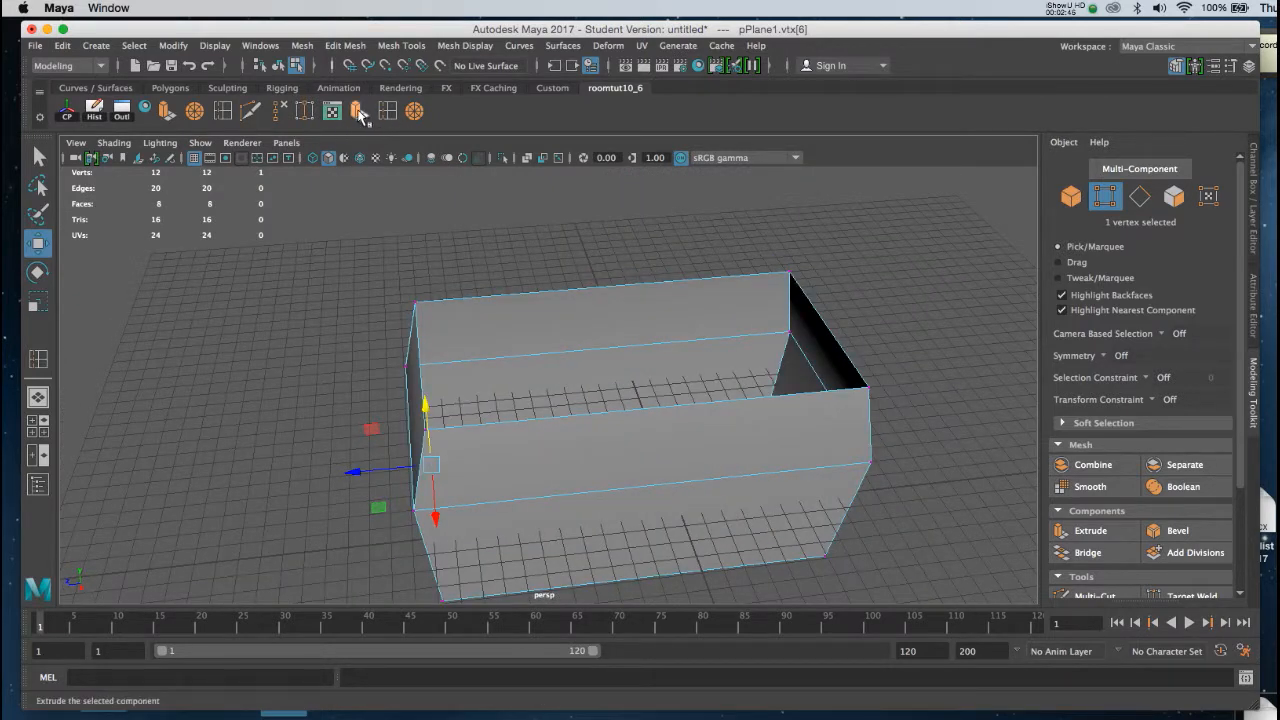